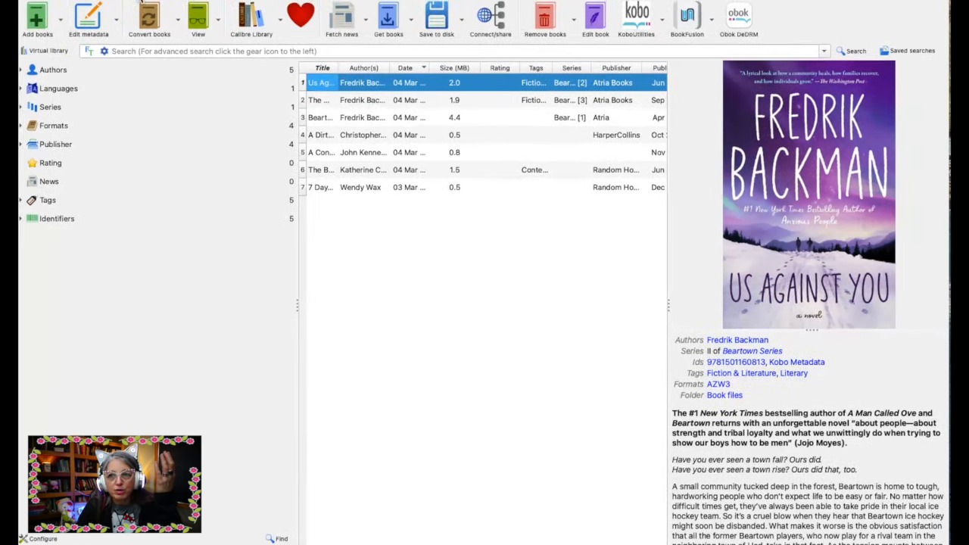
pyautogui.click(159, 36)
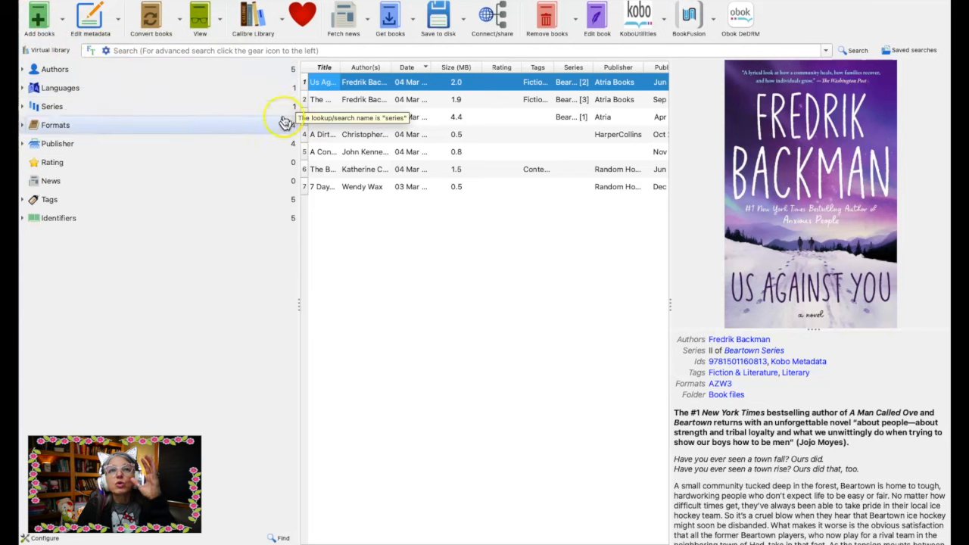
pyautogui.click(361, 116)
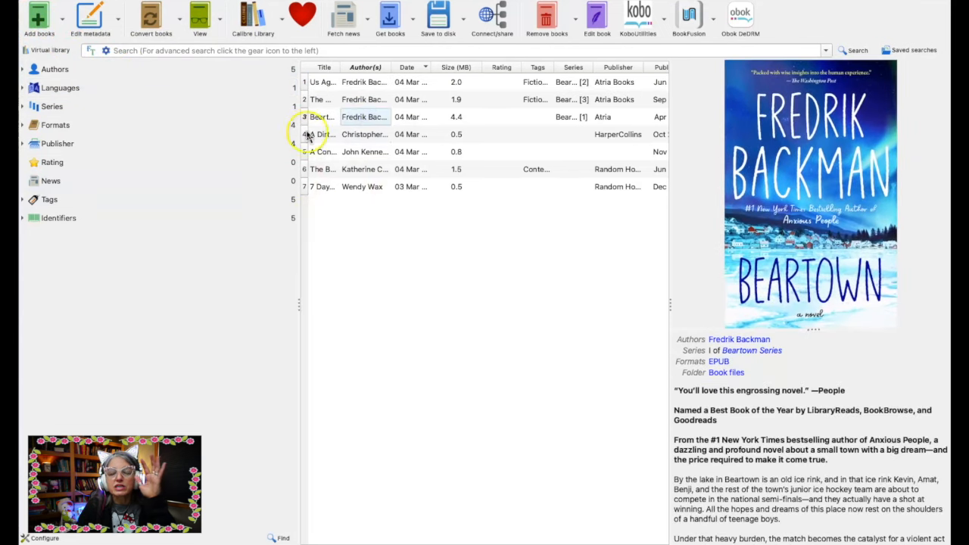
pyautogui.click(162, 147)
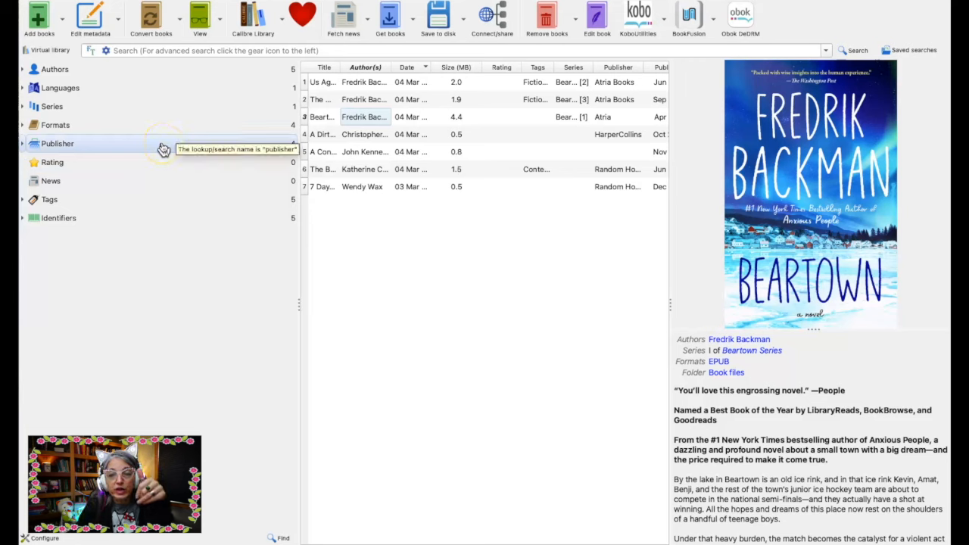
pyautogui.click(155, 138)
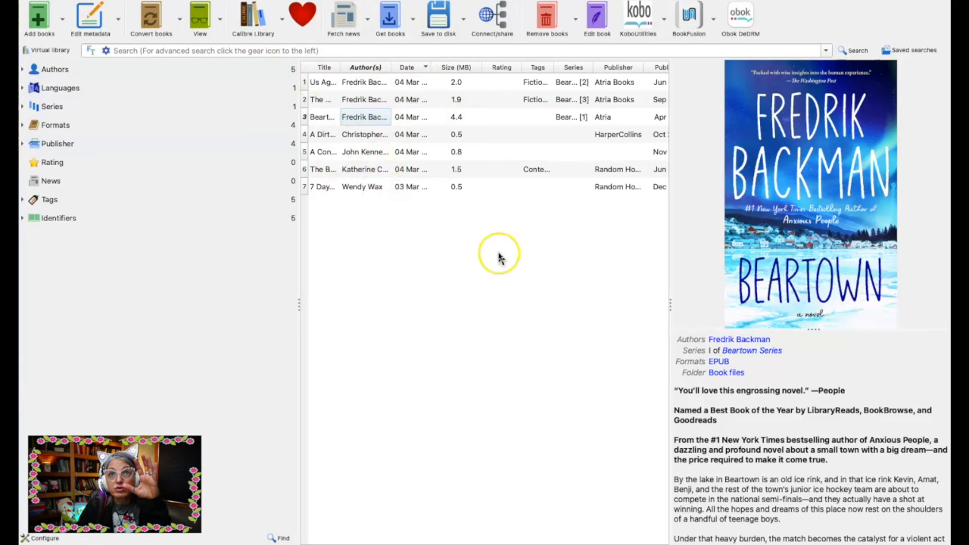
# Start adding books from a single folder and browse to the Kindle Book Downloads folder
pyautogui.click(63, 21)
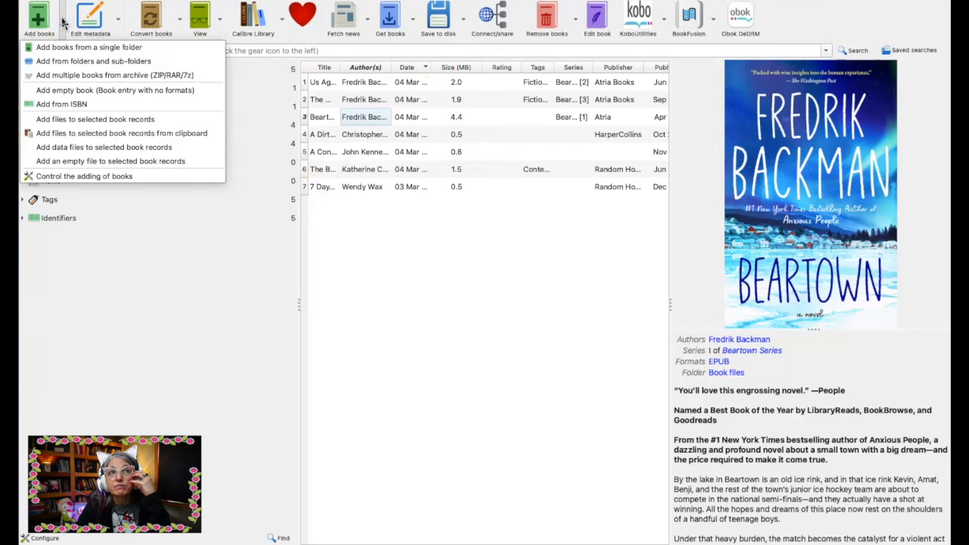
pyautogui.click(84, 48)
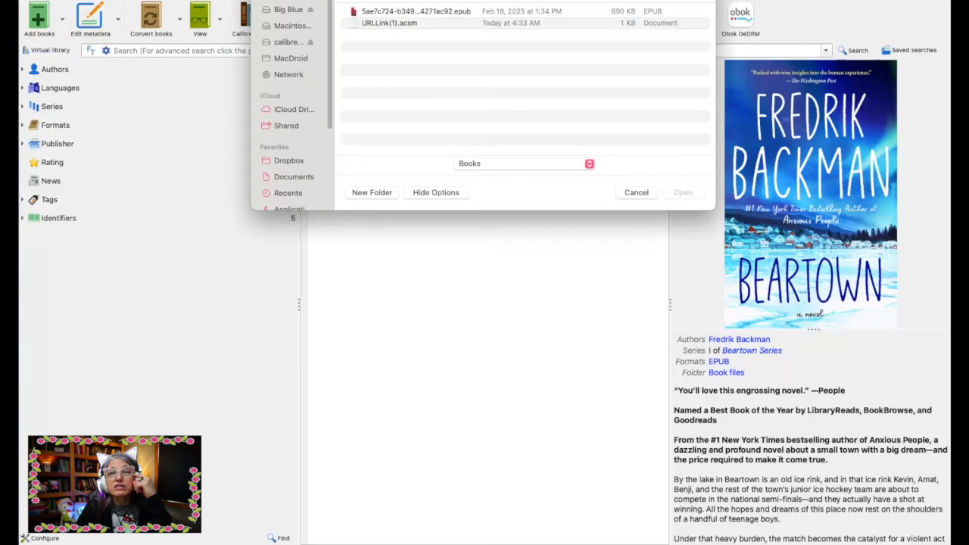
pyautogui.moveTo(651, 0); pyautogui.dragTo(645, 71)
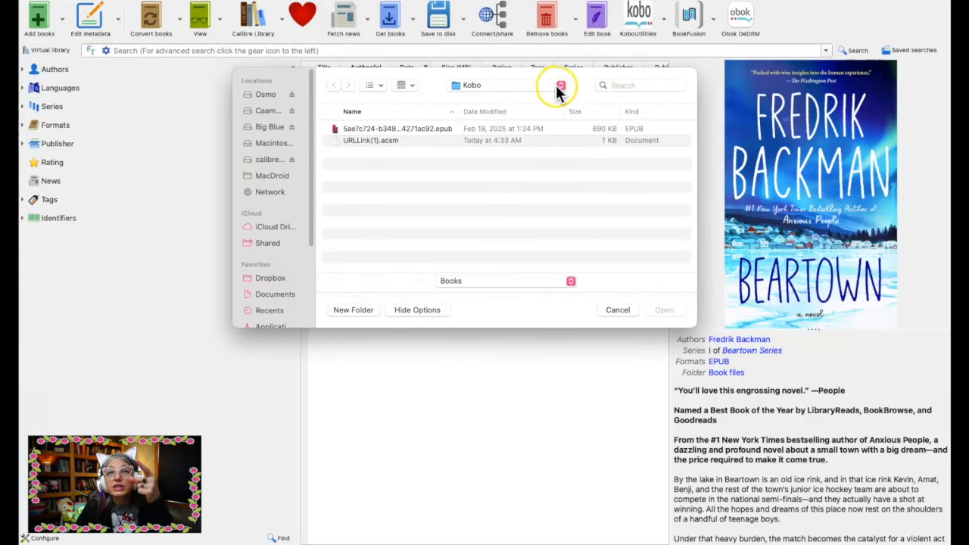
pyautogui.click(507, 86)
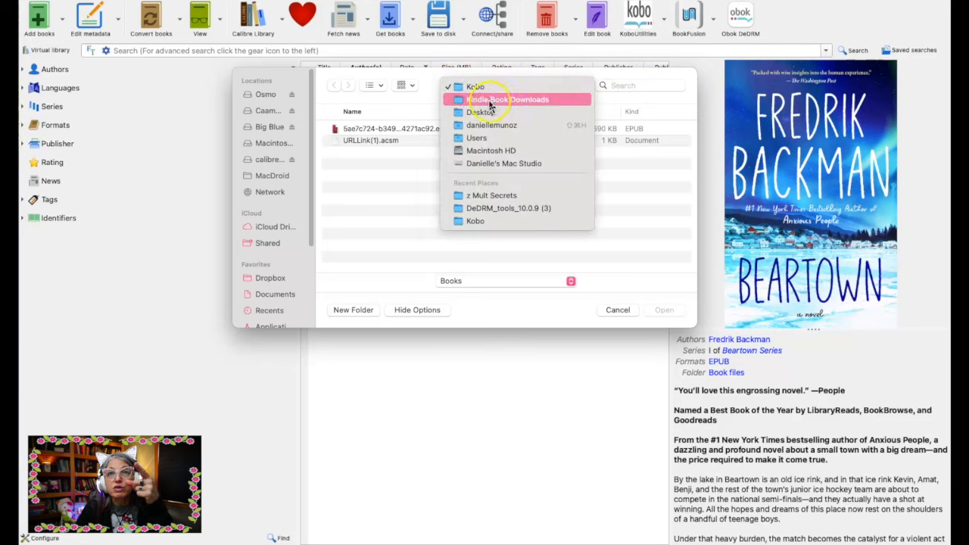
pyautogui.click(491, 101)
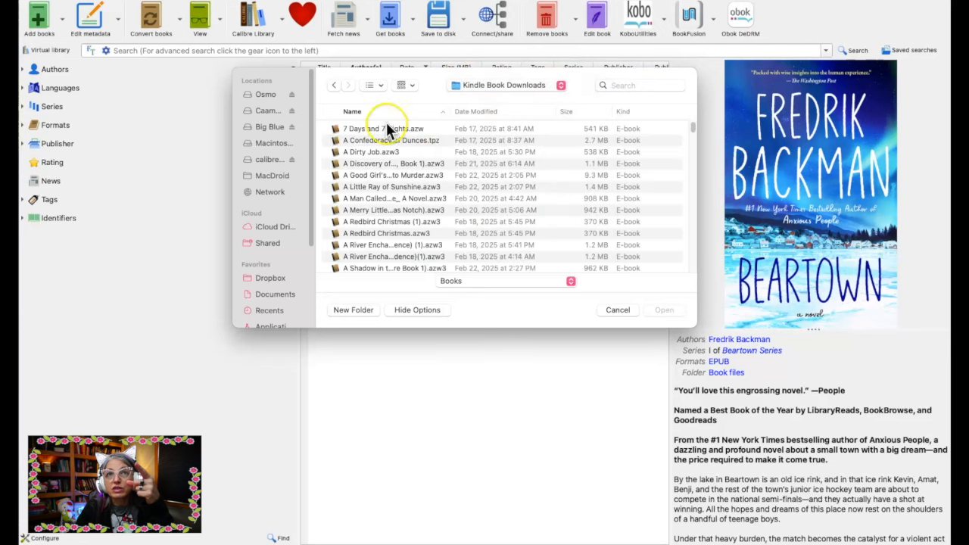
# Find the "Bummer Camp_ A Novel.azw3" file and add it to the library
pyautogui.scroll(-20, 390, 195)
pyautogui.scroll(-20, 388, 196)
pyautogui.scroll(20, 387, 194)
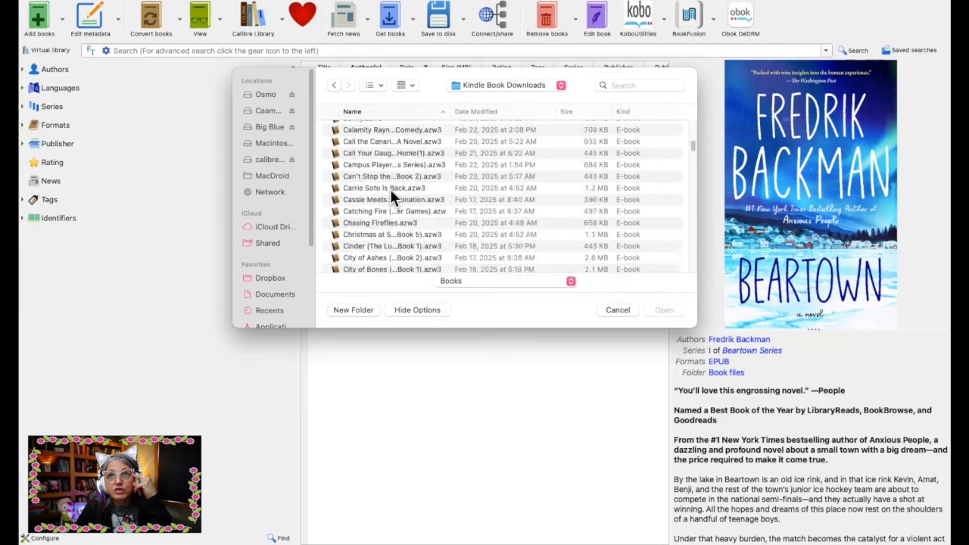
pyautogui.scroll(5, 390, 195)
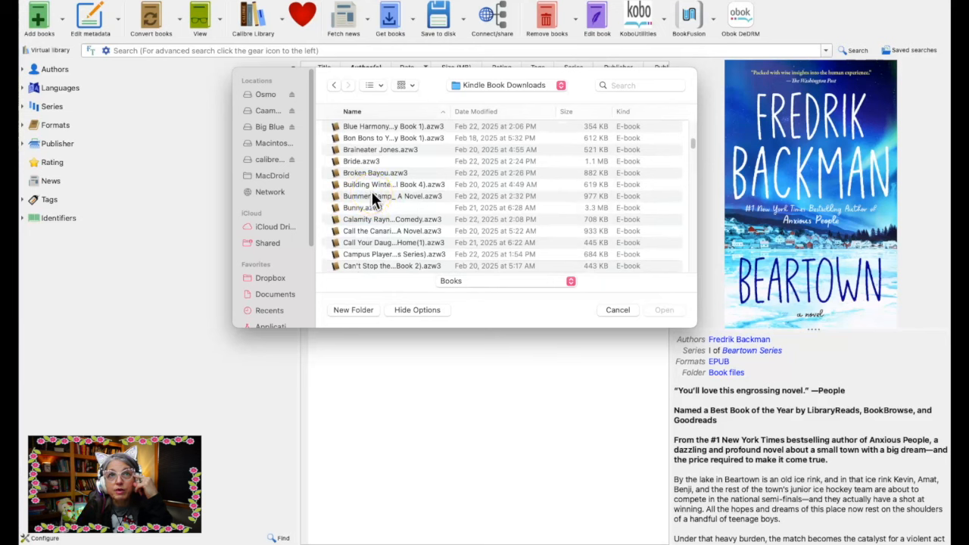
pyautogui.click(371, 196)
pyautogui.click(664, 311)
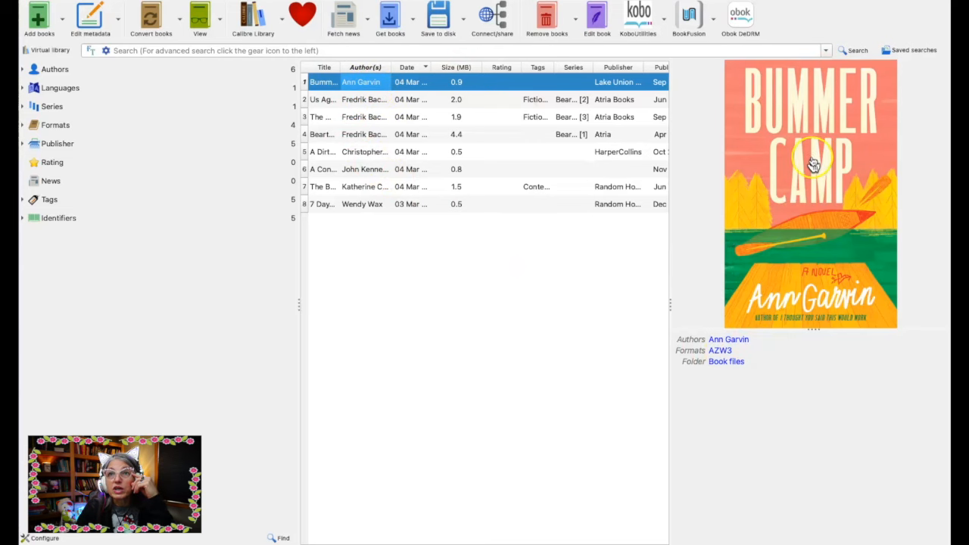
# Examine the author, format and folder details of the added Bummer Camp book
pyautogui.tripleClick(740, 346)
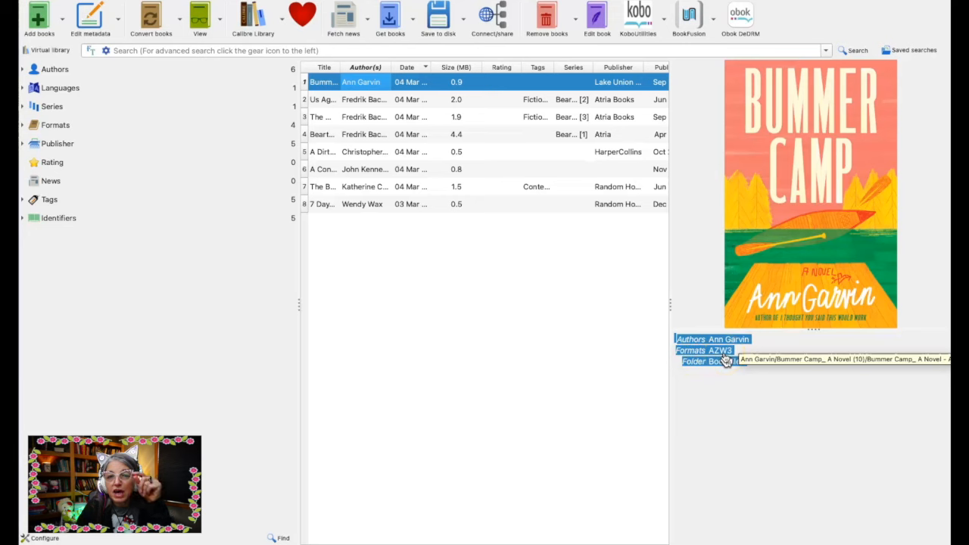
pyautogui.click(730, 362)
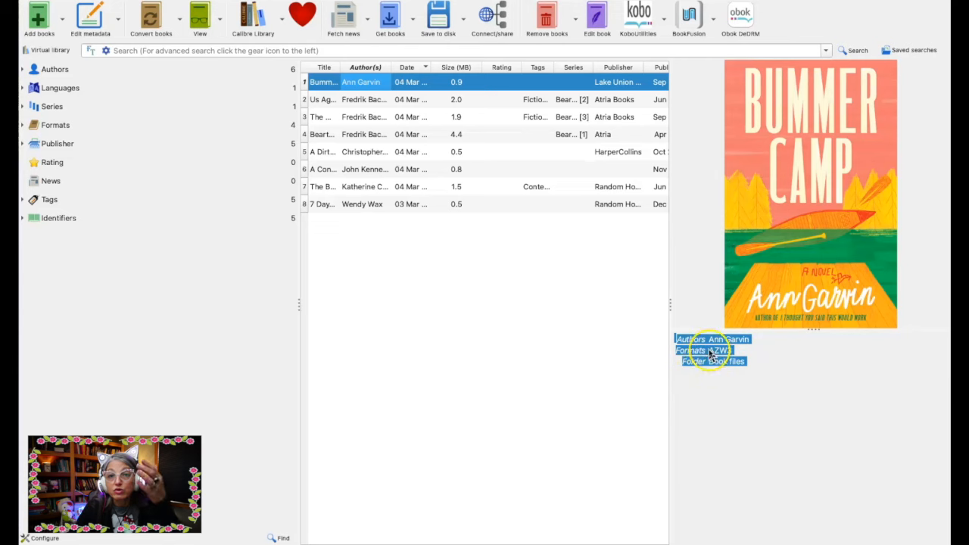
pyautogui.click(521, 311)
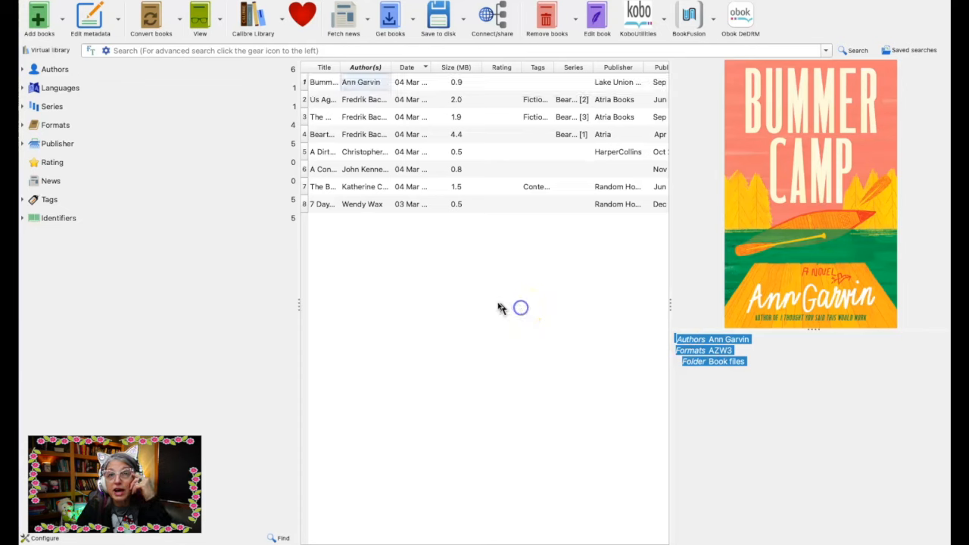
pyautogui.click(36, 16)
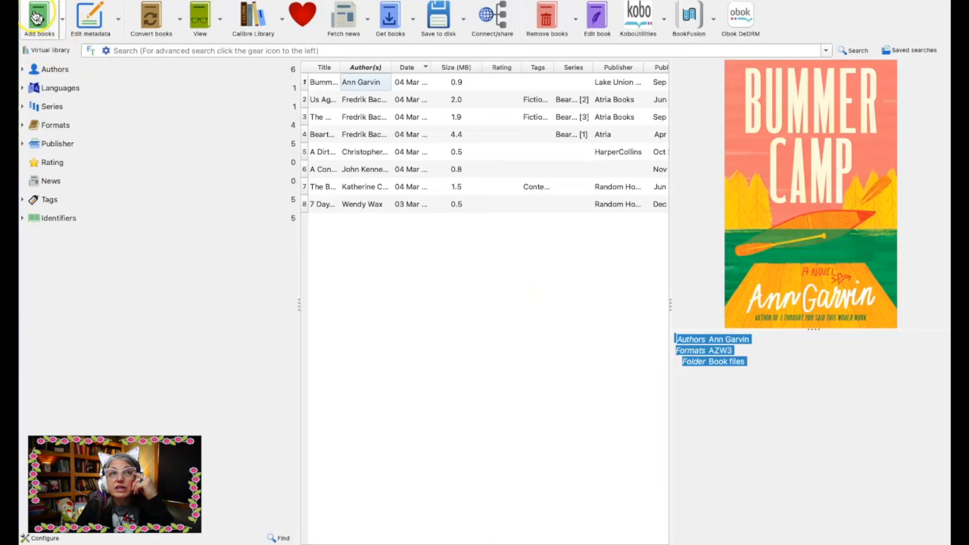
pyautogui.click(65, 21)
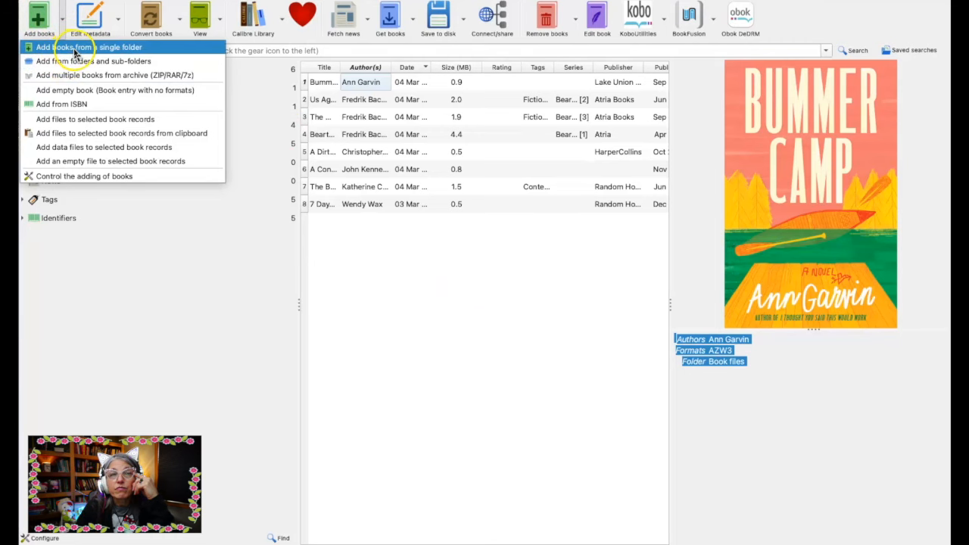
pyautogui.click(75, 49)
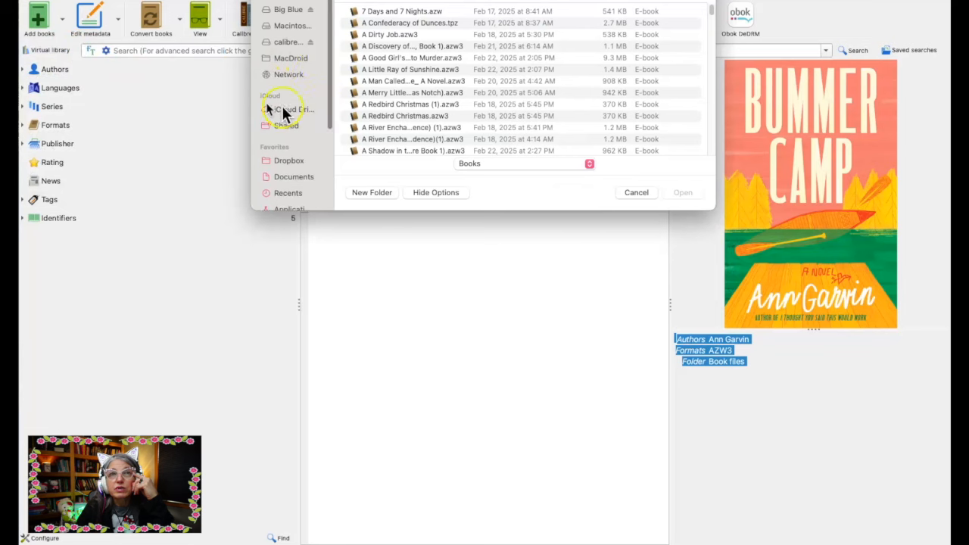
pyautogui.keyDown('shift'); pyautogui.click(387, 69); pyautogui.keyUp('shift')
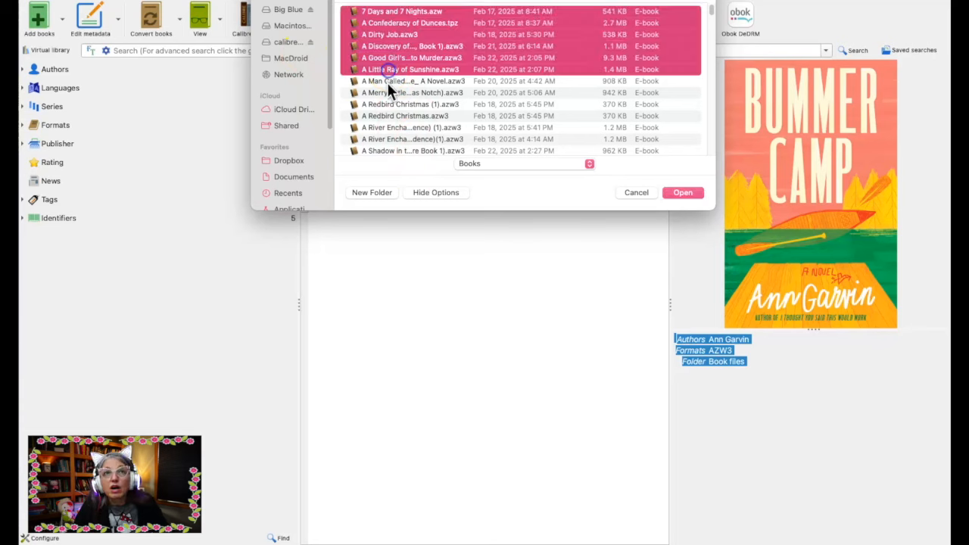
pyautogui.keyDown('shift'); pyautogui.click(387, 95); pyautogui.keyUp('shift')
pyautogui.keyDown('shift'); pyautogui.click(357, 139); pyautogui.keyUp('shift')
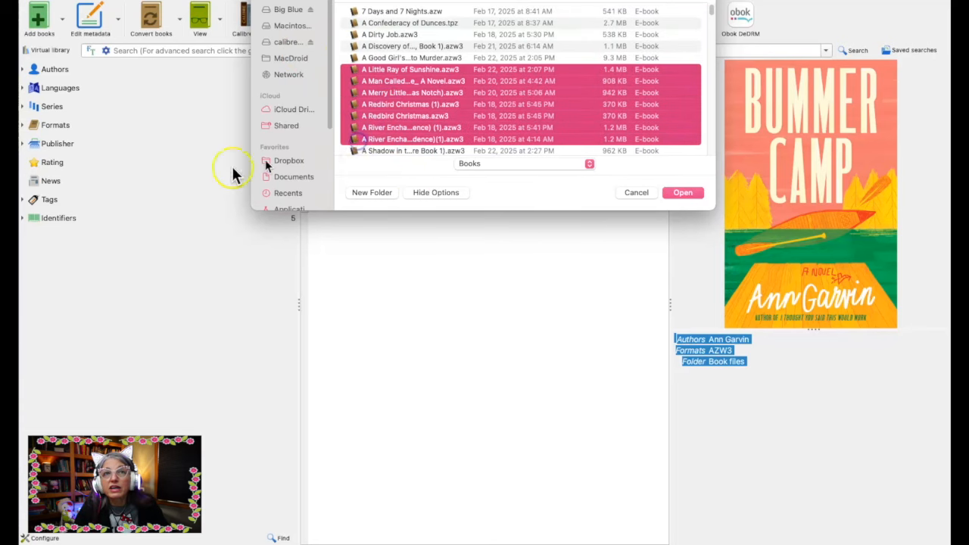
pyautogui.click(636, 194)
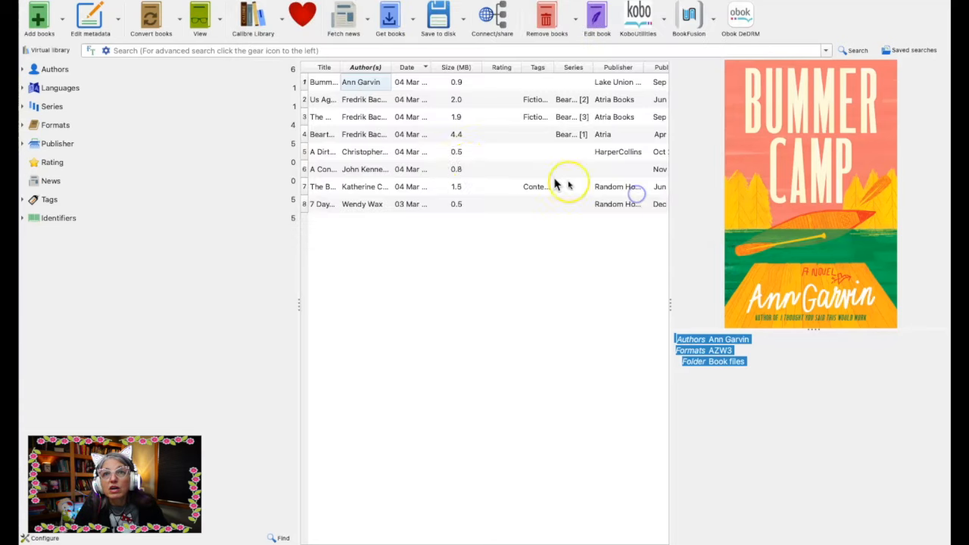
pyautogui.click(810, 360)
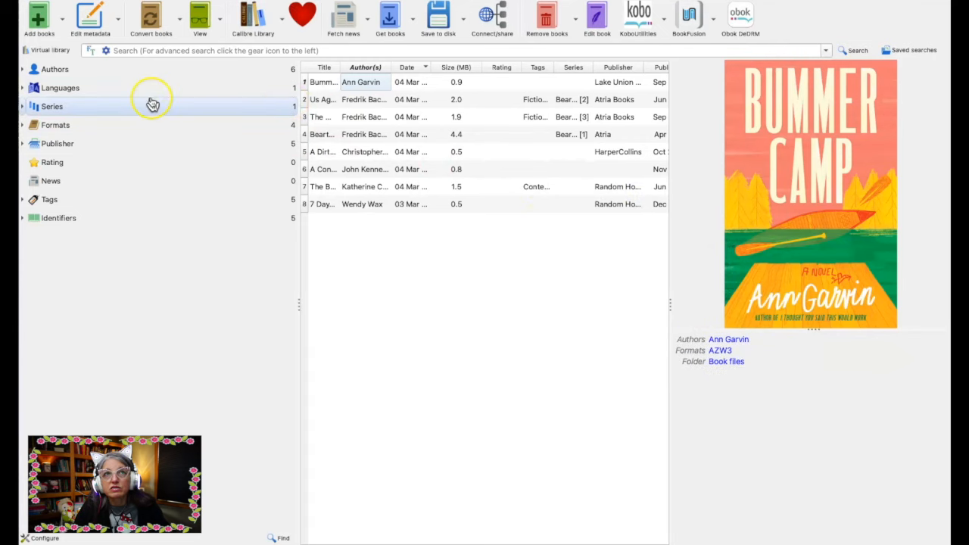
pyautogui.click(81, 22)
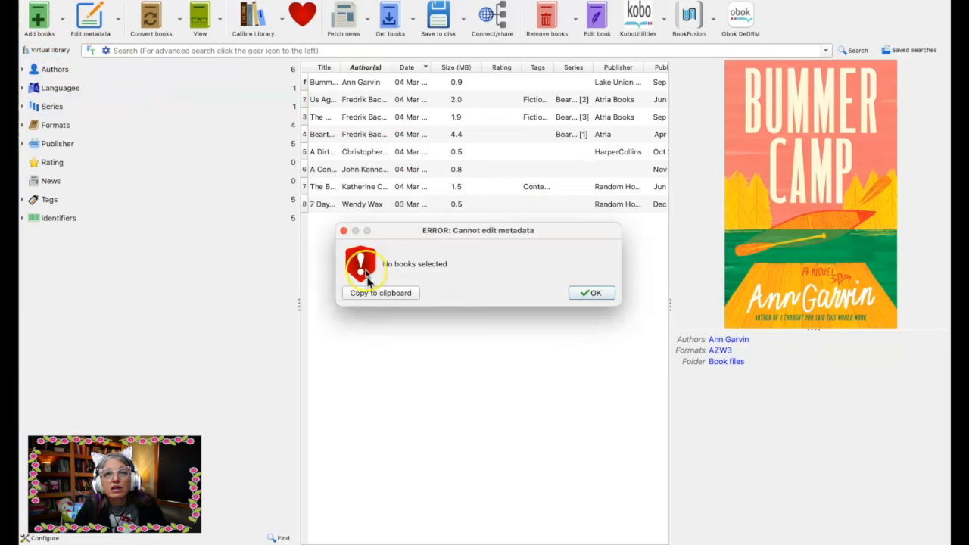
pyautogui.click(344, 230)
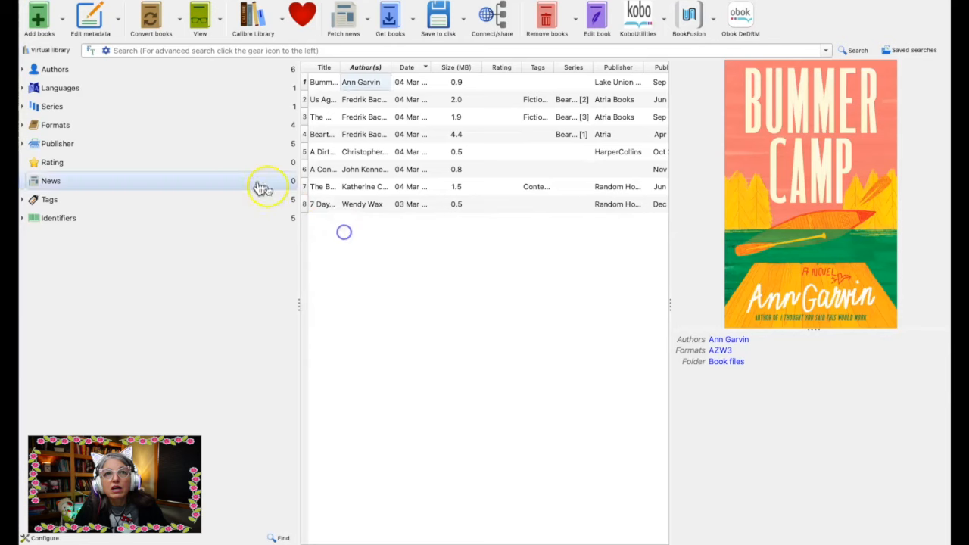
pyautogui.click(63, 27)
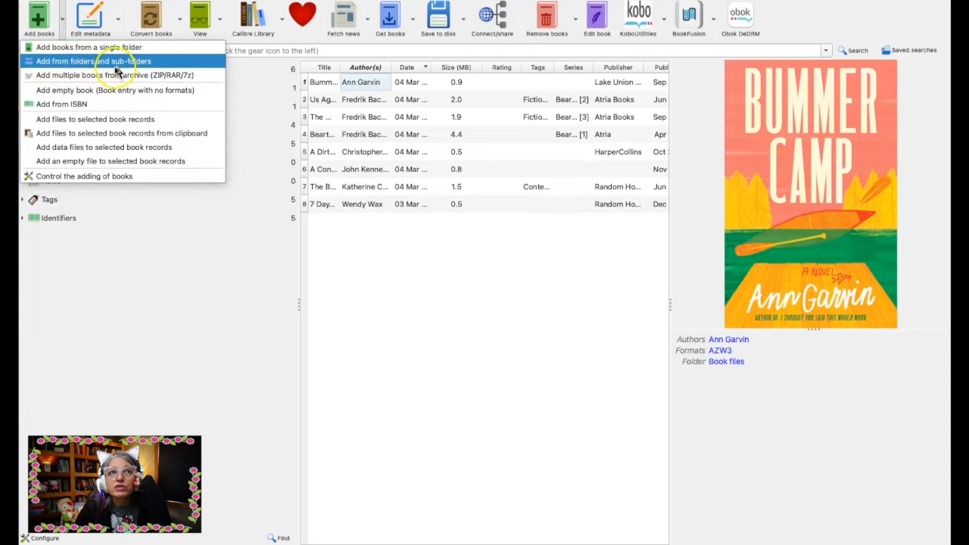
pyautogui.click(43, 20)
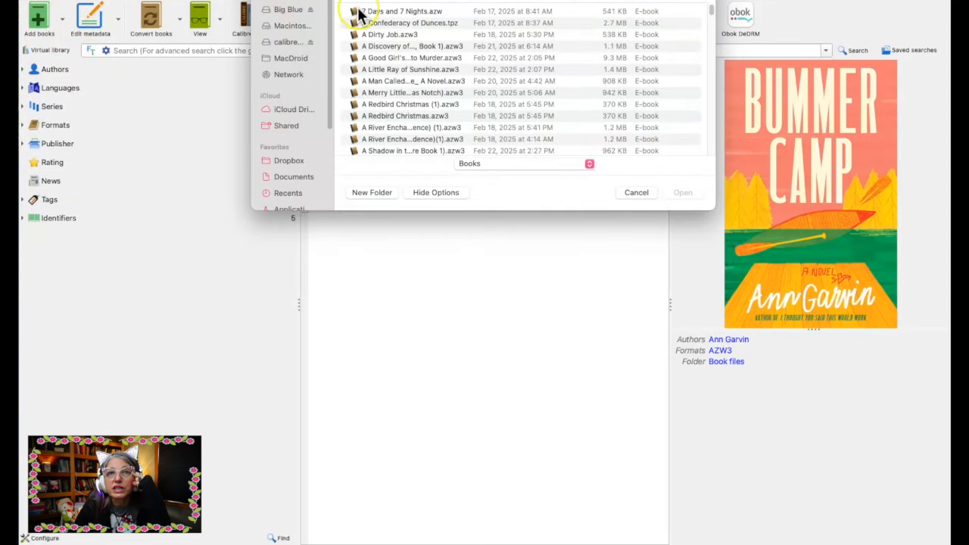
pyautogui.click(634, 193)
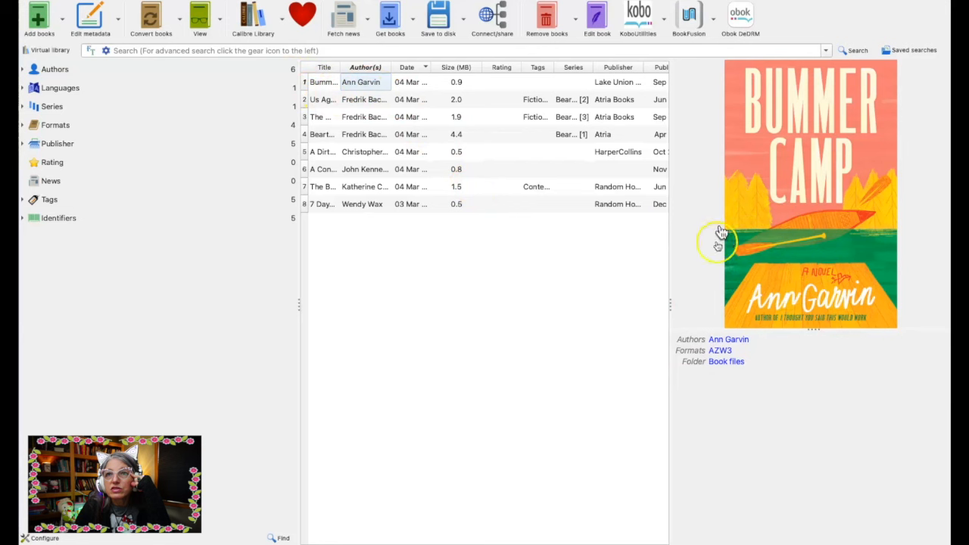
# Examine the metadata and the full description of the book Us Against You
pyautogui.click(368, 103)
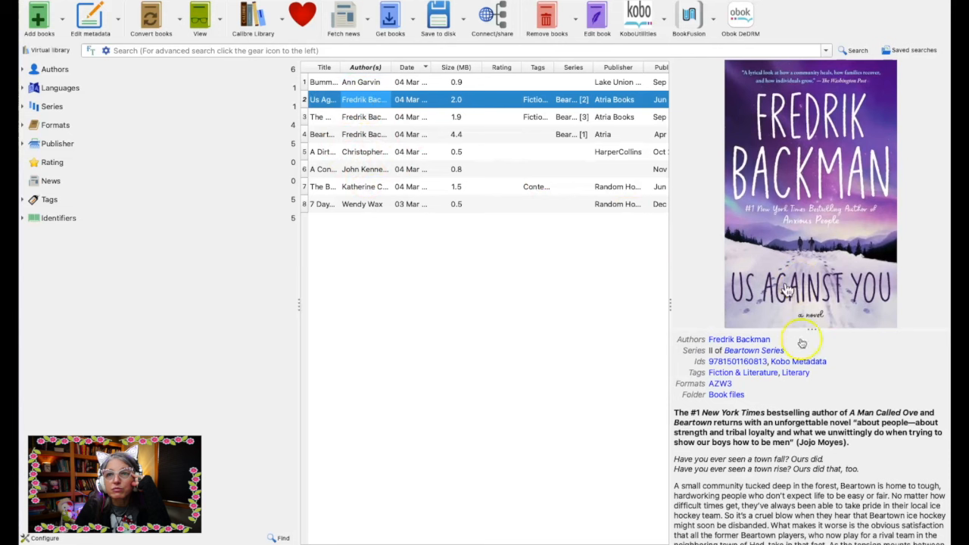
pyautogui.scroll(-6, 798, 503)
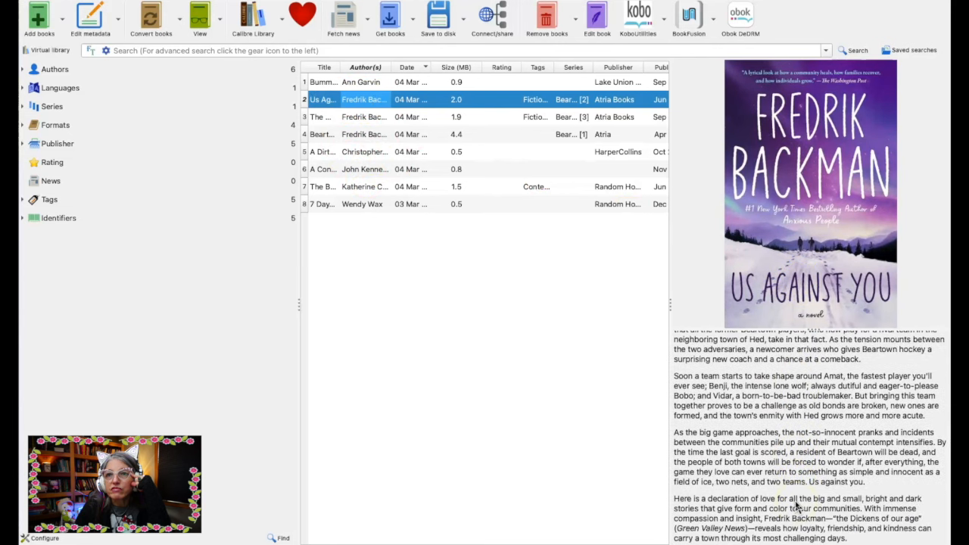
pyautogui.scroll(6, 798, 503)
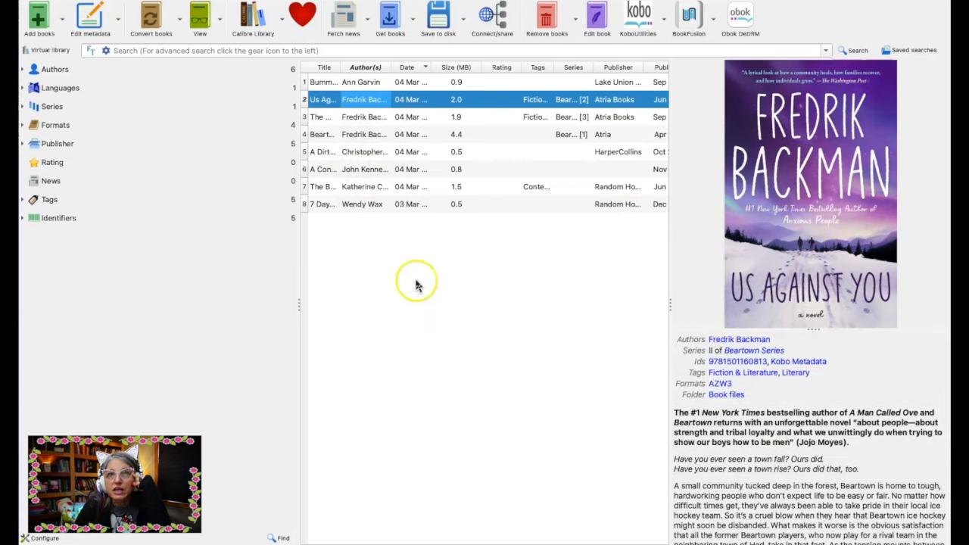
# Open the individual metadata editor for the book A Dirty Job and fit its whole window on screen
pyautogui.click(364, 153)
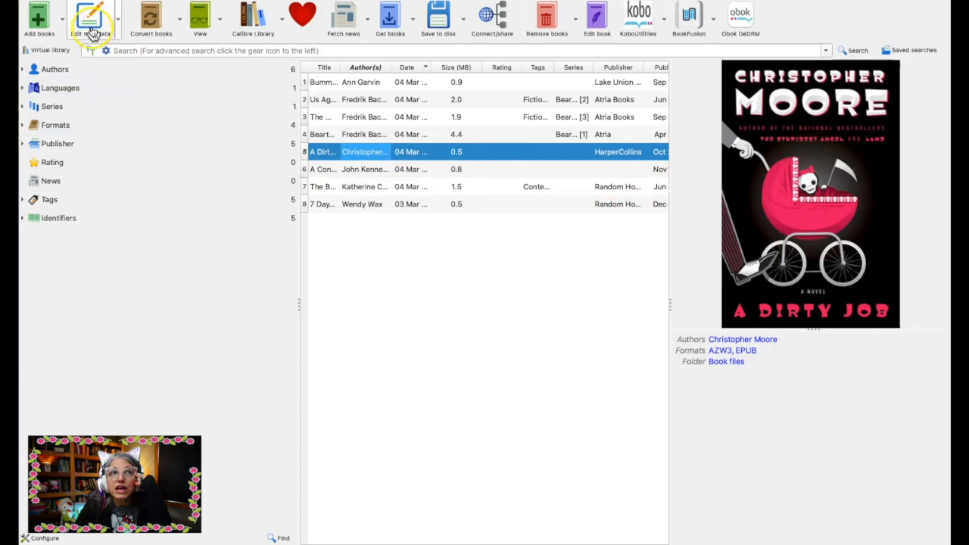
pyautogui.click(119, 23)
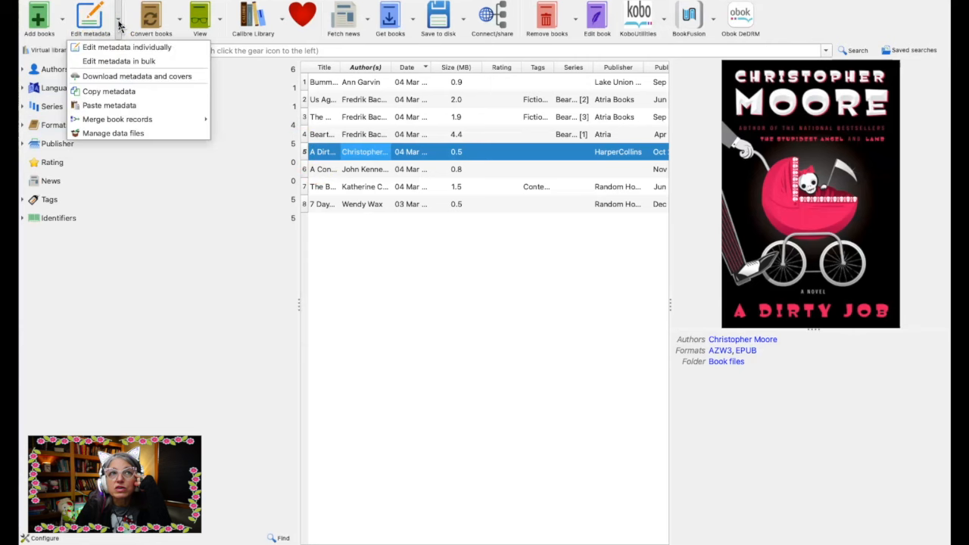
pyautogui.click(129, 47)
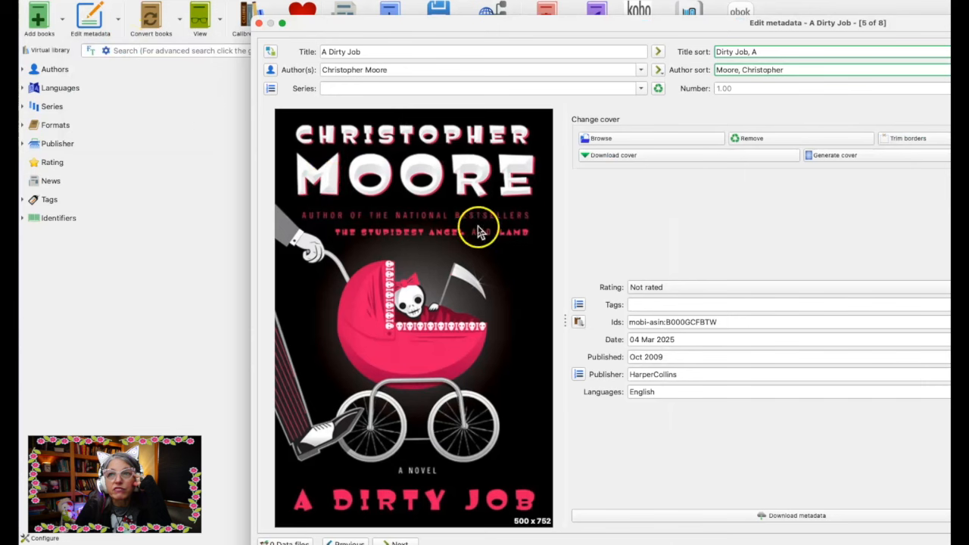
pyautogui.moveTo(628, 22); pyautogui.dragTo(520, 28)
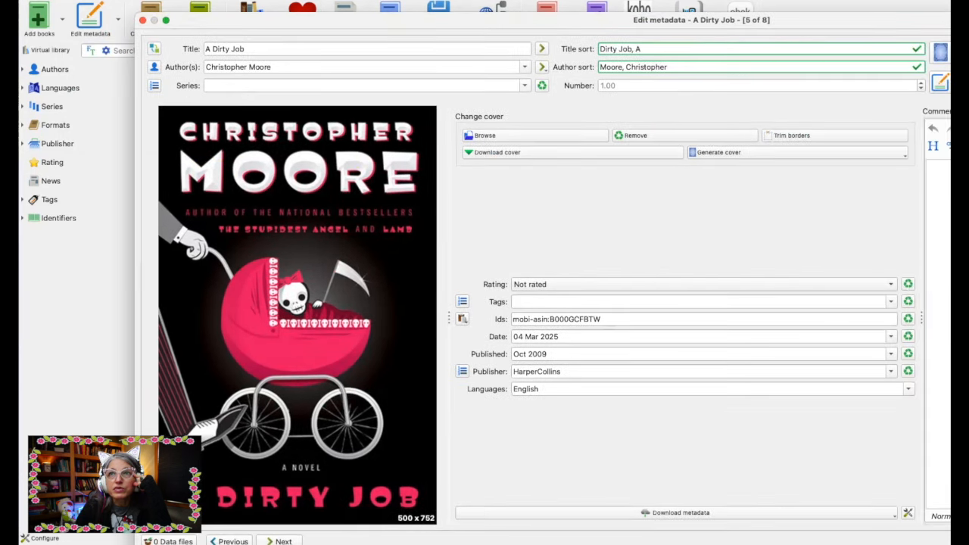
pyautogui.moveTo(965, 544); pyautogui.dragTo(919, 501)
pyautogui.moveTo(379, 30); pyautogui.dragTo(340, 41)
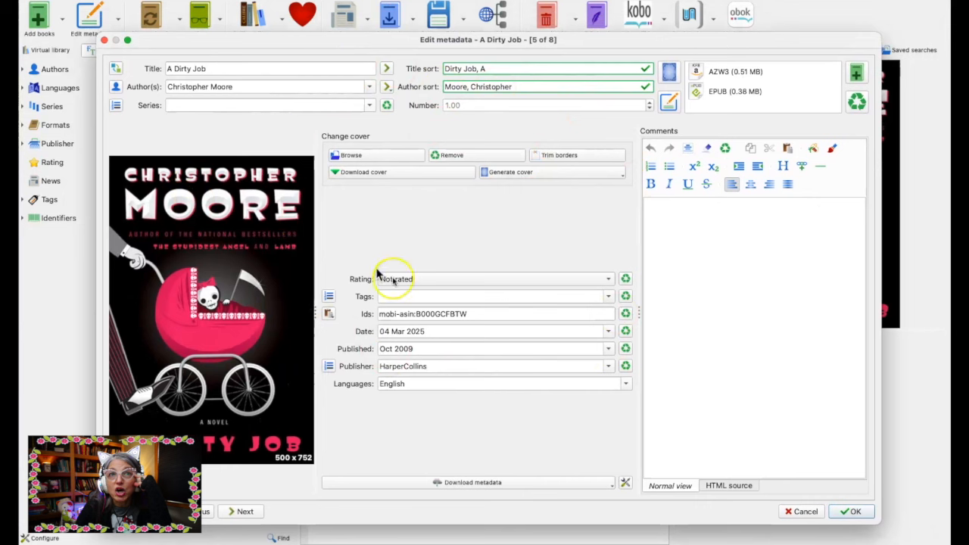
# Check the identifiers of A Dirty Job, then close its metadata editor without changing anything
pyautogui.click(481, 313)
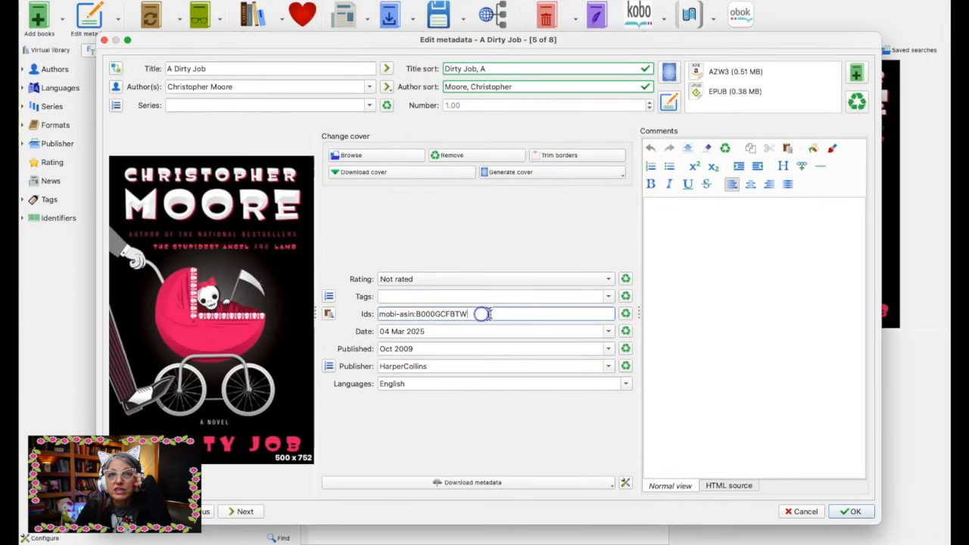
pyautogui.click(103, 40)
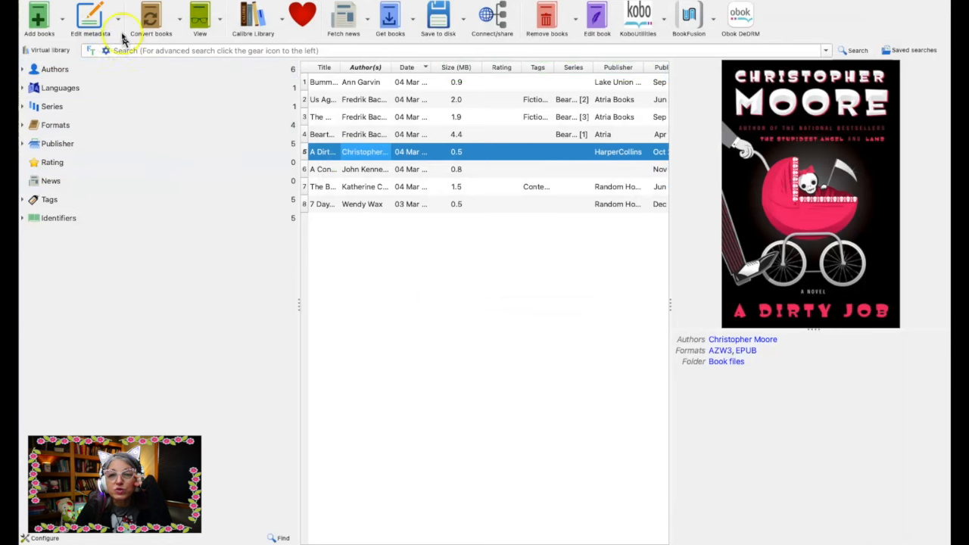
pyautogui.click(118, 21)
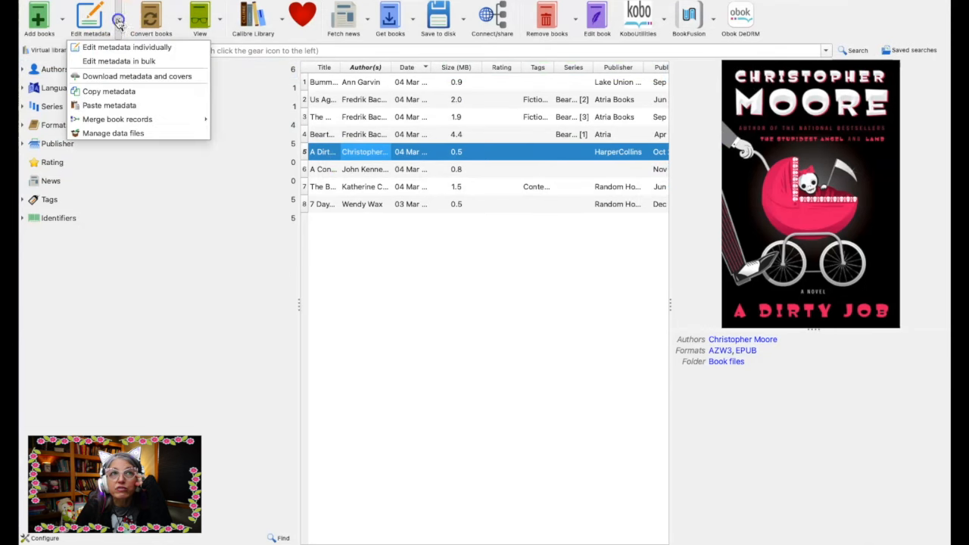
pyautogui.click(449, 287)
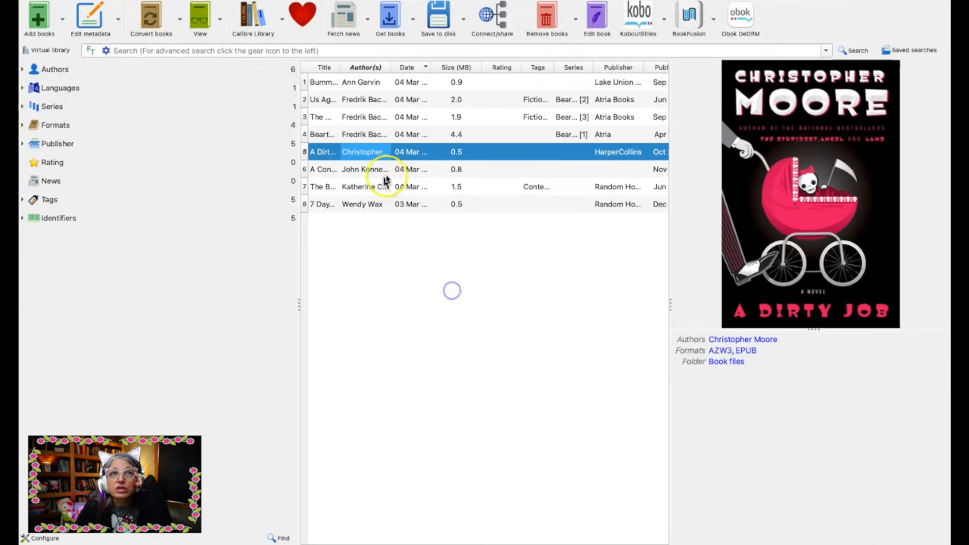
# Download only the metadata, without covers, for the book A Dirty Job
pyautogui.rightClick(477, 154)
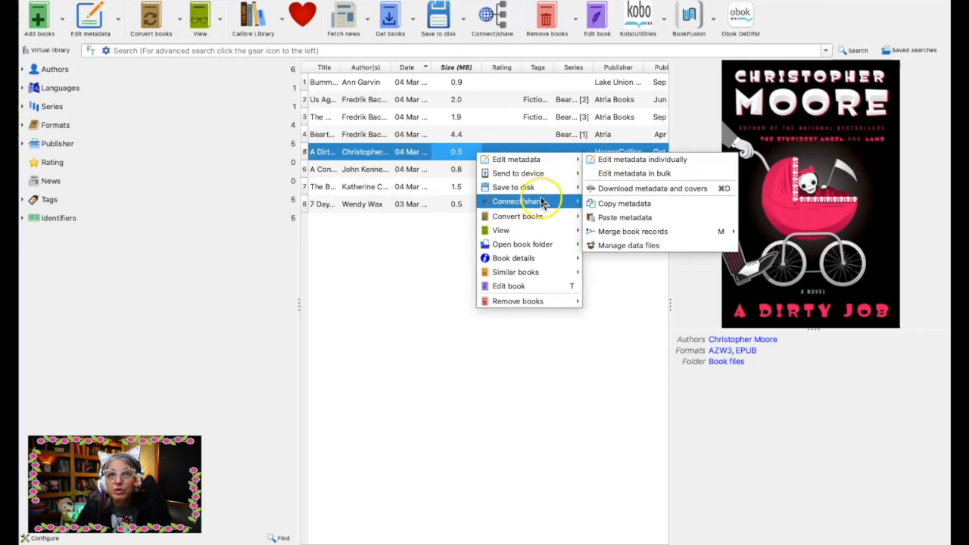
pyautogui.moveTo(534, 162)
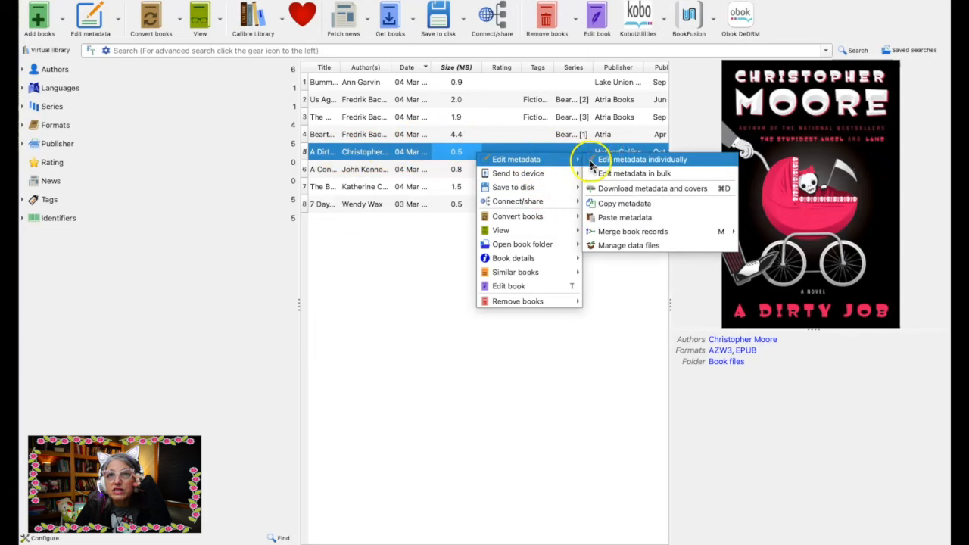
pyautogui.click(648, 189)
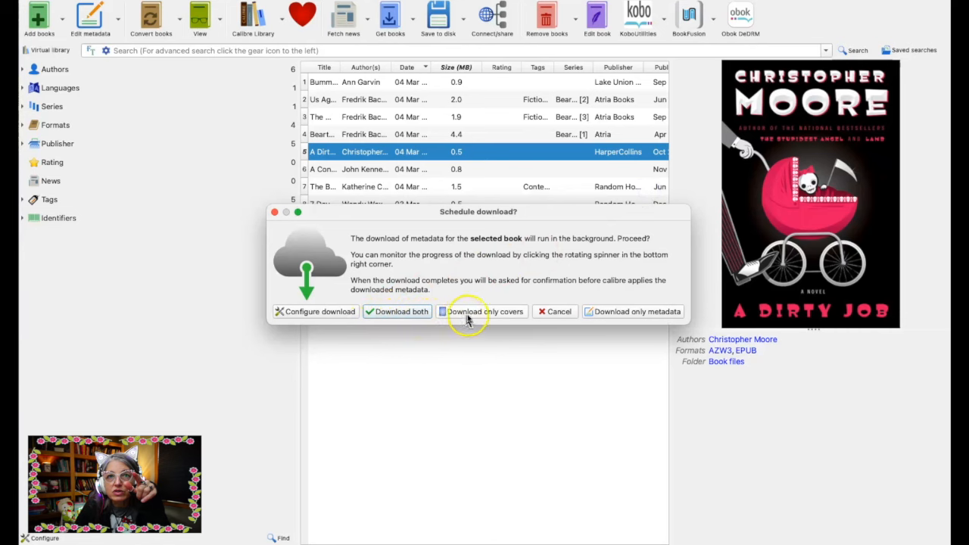
pyautogui.click(601, 312)
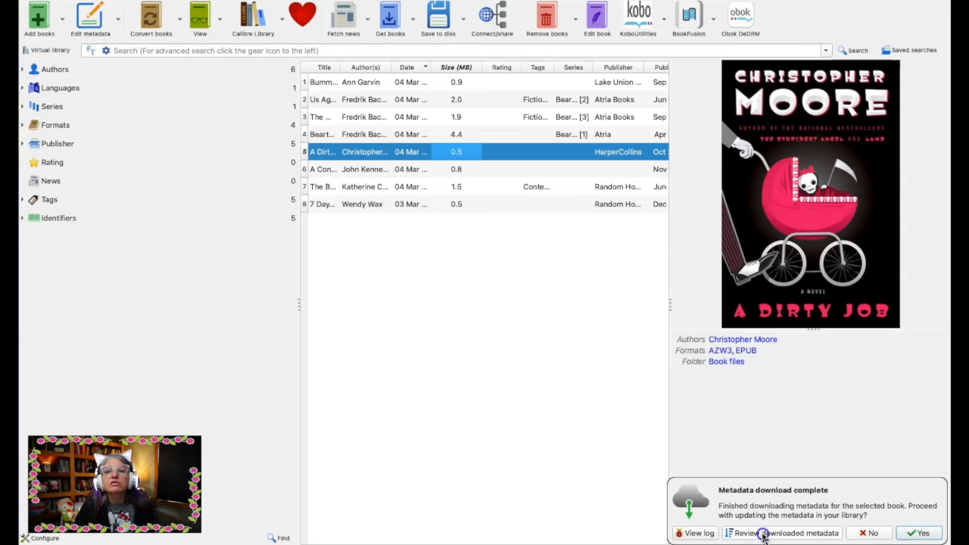
# Review the downloaded tags, identifiers, comments and cover of A Dirty Job against the original values and accept the update
pyautogui.click(761, 532)
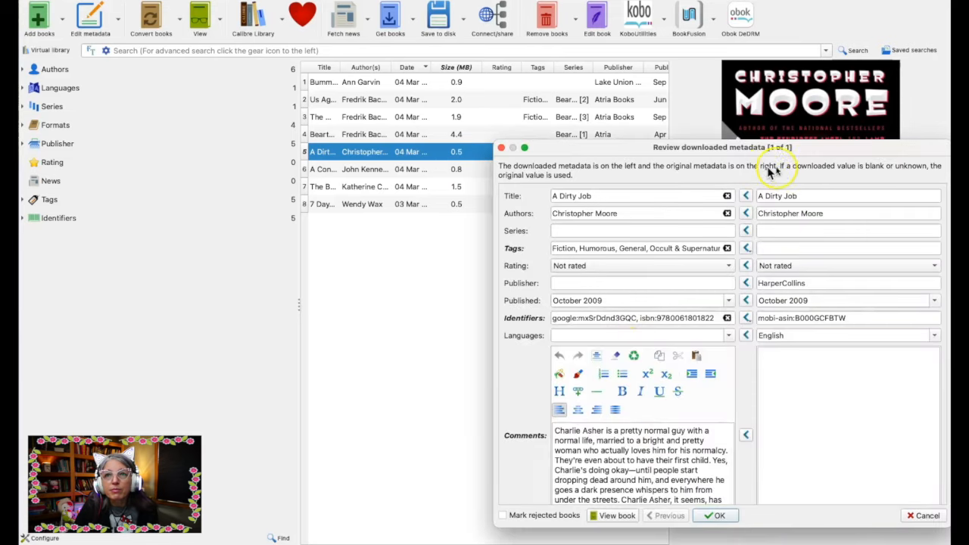
pyautogui.moveTo(839, 154); pyautogui.dragTo(600, 146)
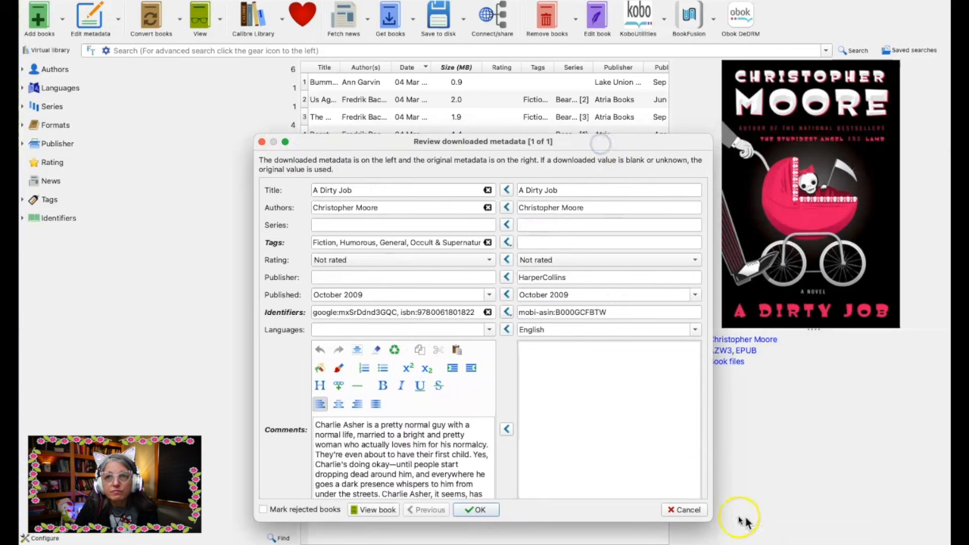
pyautogui.moveTo(710, 520); pyautogui.dragTo(837, 535)
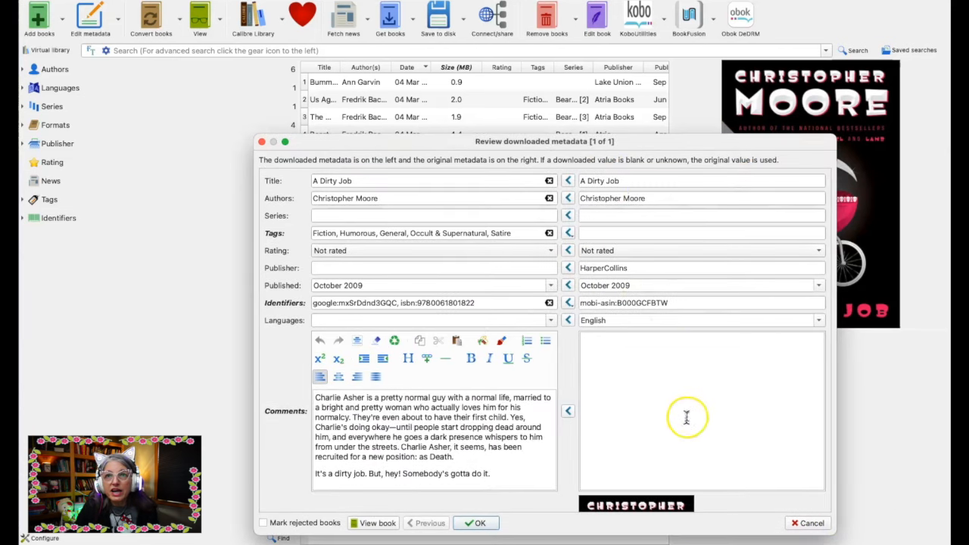
pyautogui.scroll(-3, 686, 420)
pyautogui.scroll(-3, 687, 424)
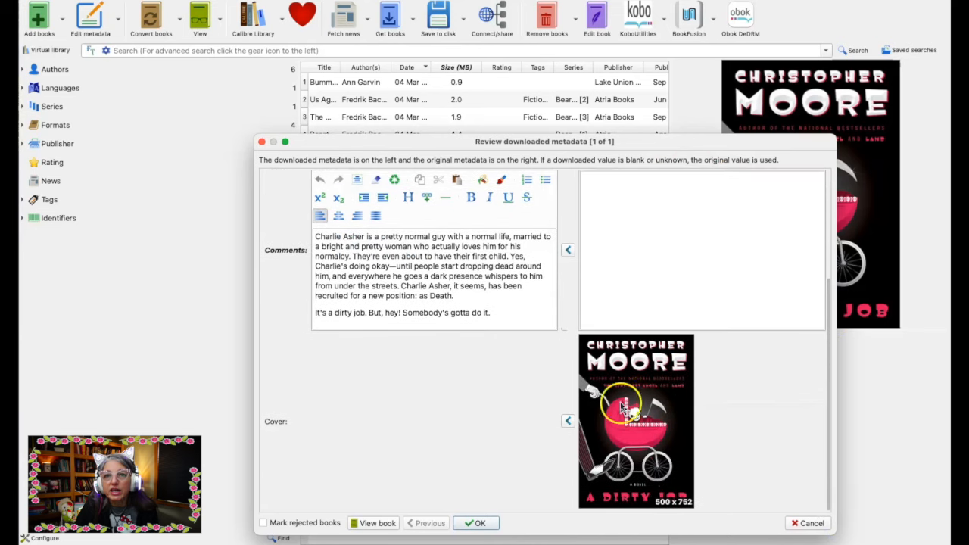
pyautogui.scroll(1, 637, 475)
pyautogui.scroll(3, 637, 470)
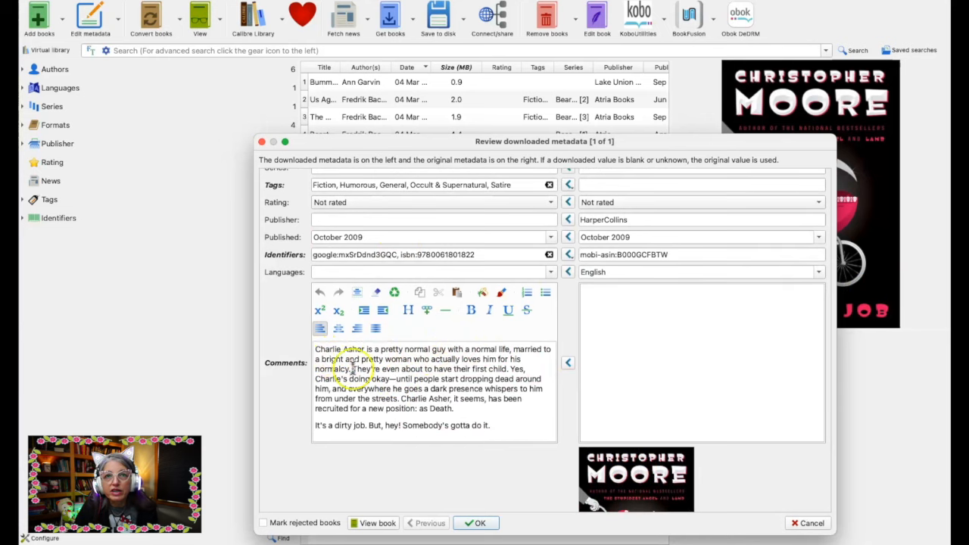
pyautogui.scroll(1, 416, 415)
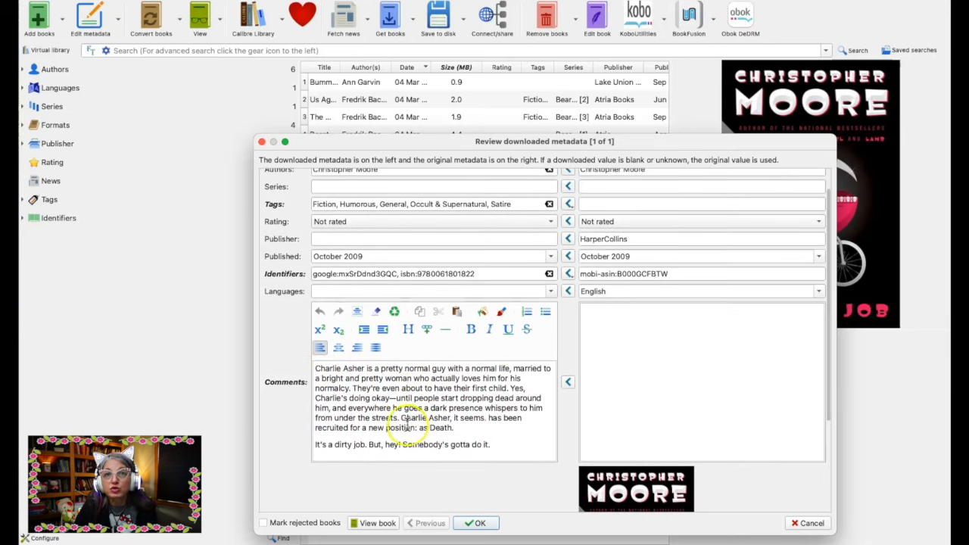
pyautogui.scroll(1, 398, 412)
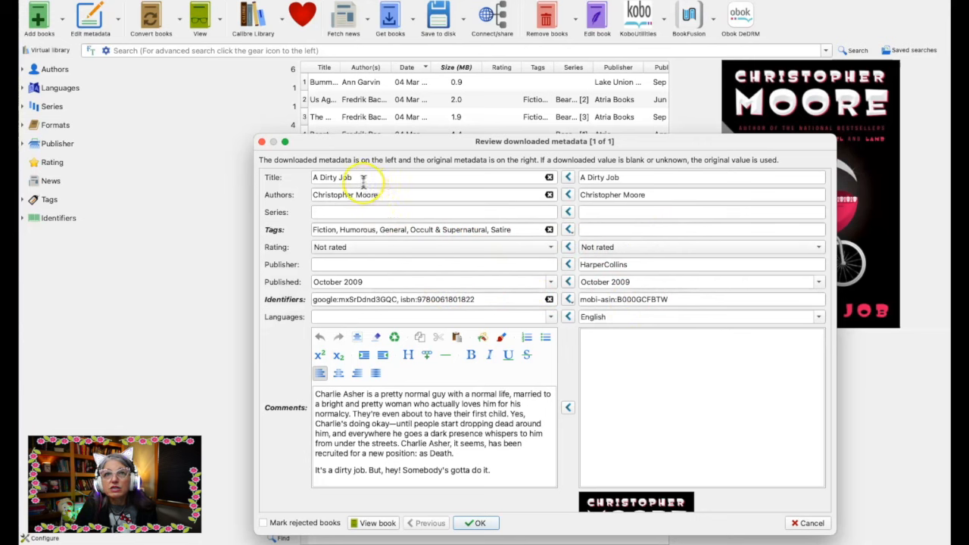
pyautogui.click(472, 524)
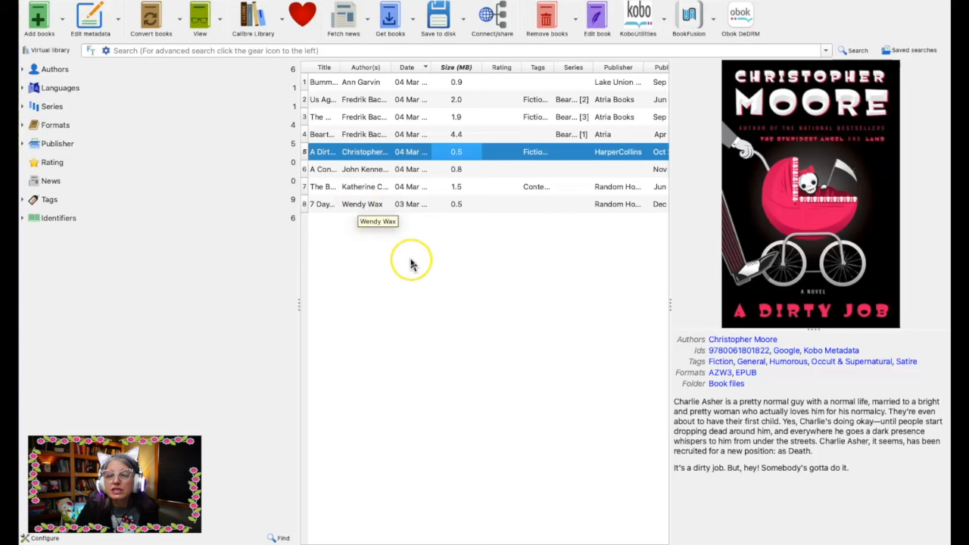
# Examine the details of the last three books in the list, from A Confederacy of Dunces to 7 Days and 7 Nights
pyautogui.click(394, 172)
pyautogui.click(398, 188)
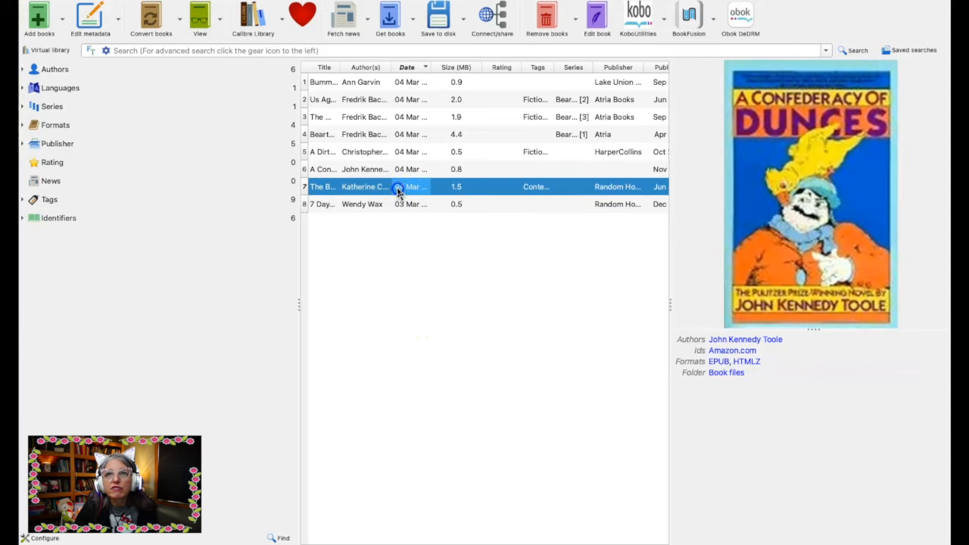
pyautogui.click(399, 205)
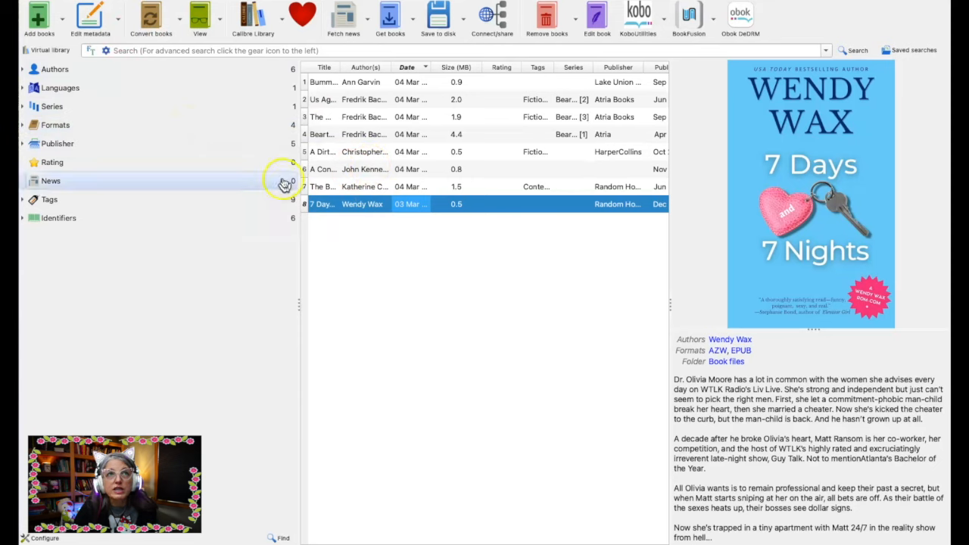
# Open the file chooser for adding books and bring the Kindle Book Downloads folder fully into view
pyautogui.click(40, 20)
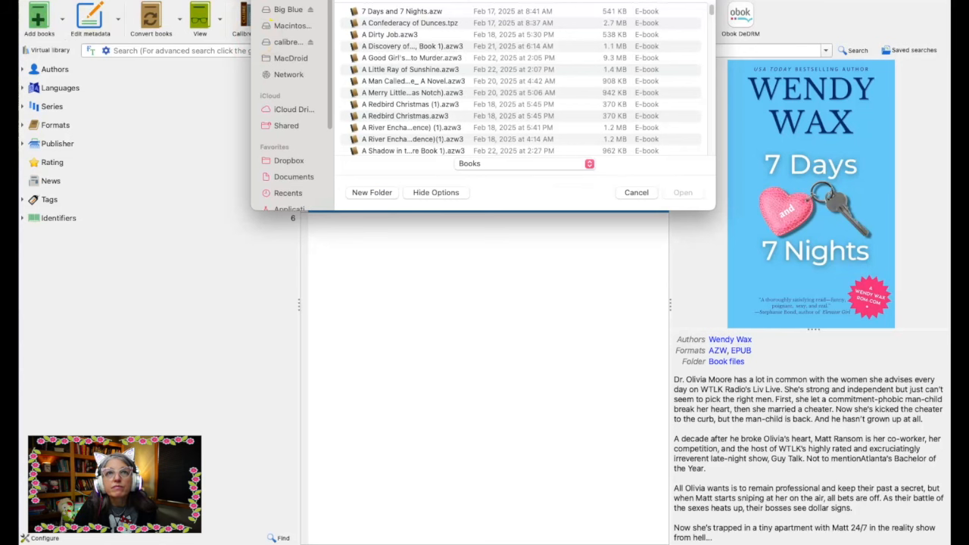
pyautogui.moveTo(668, 0); pyautogui.dragTo(598, 187)
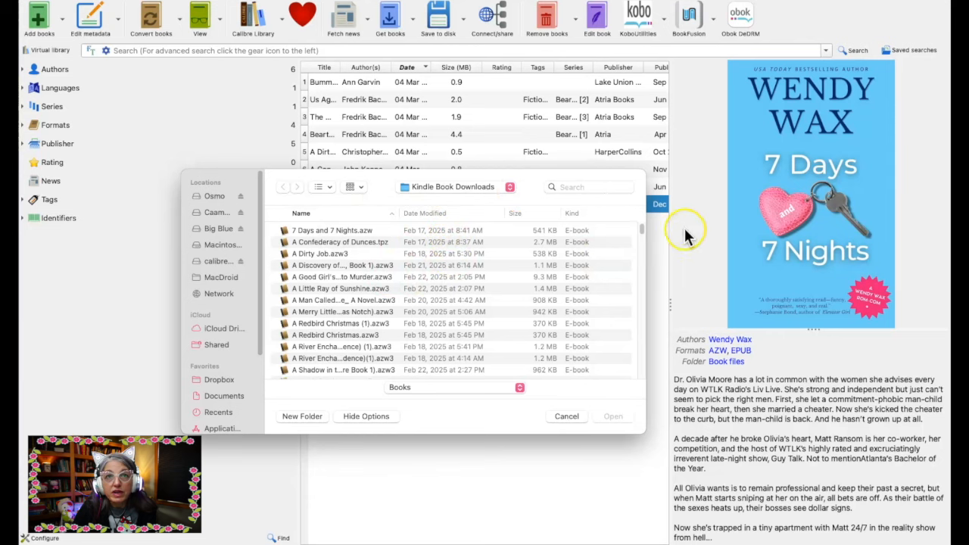
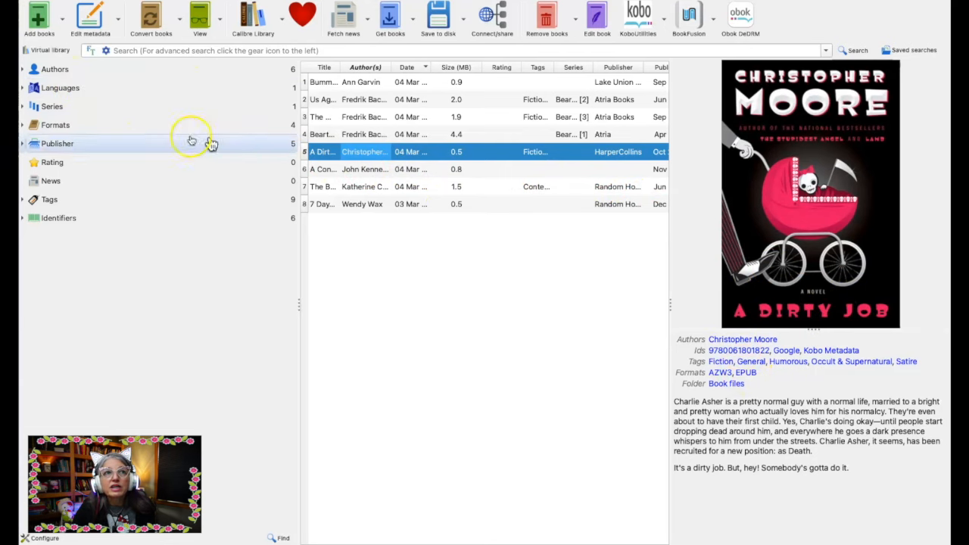
# Convert the book A Dirty Job from AZW3 to PDF
pyautogui.click(428, 151)
pyautogui.click(156, 23)
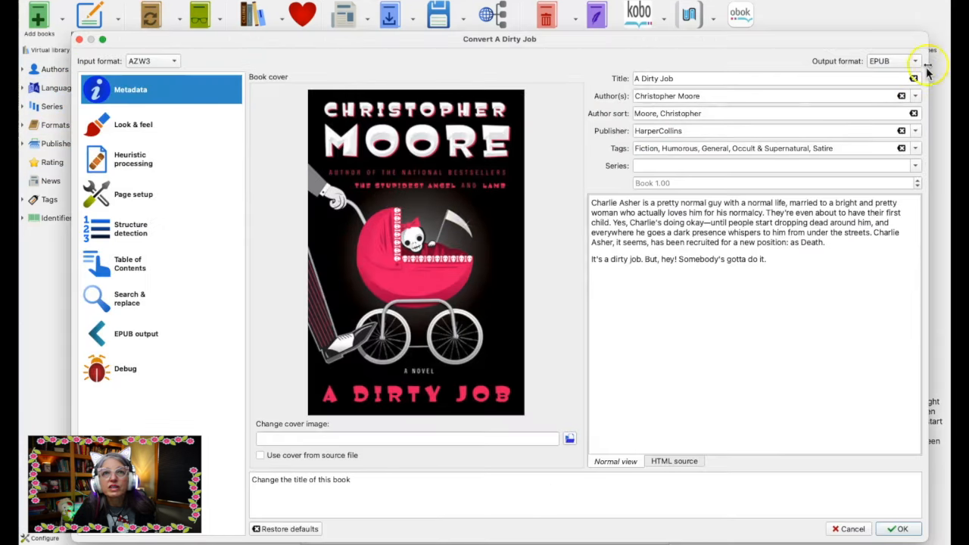
pyautogui.click(915, 61)
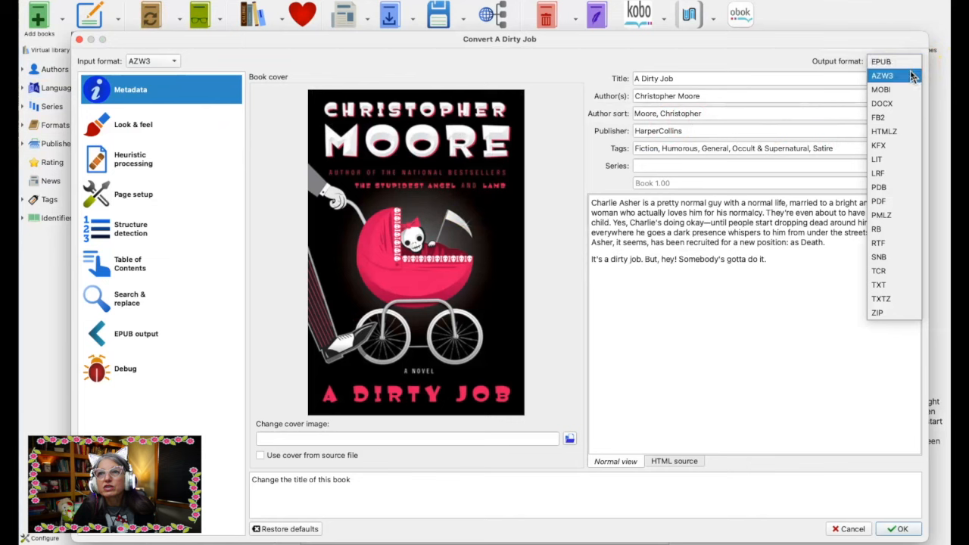
pyautogui.click(884, 202)
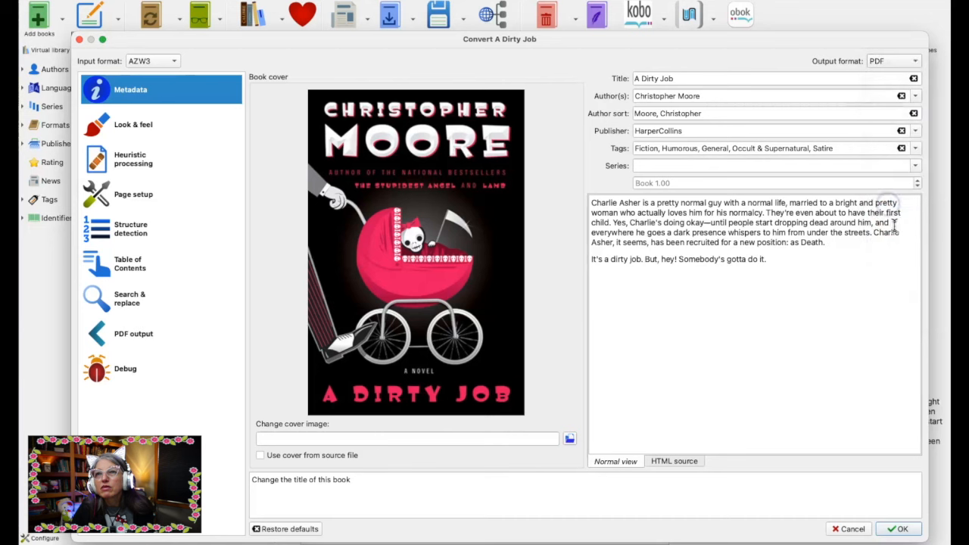
pyautogui.click(903, 528)
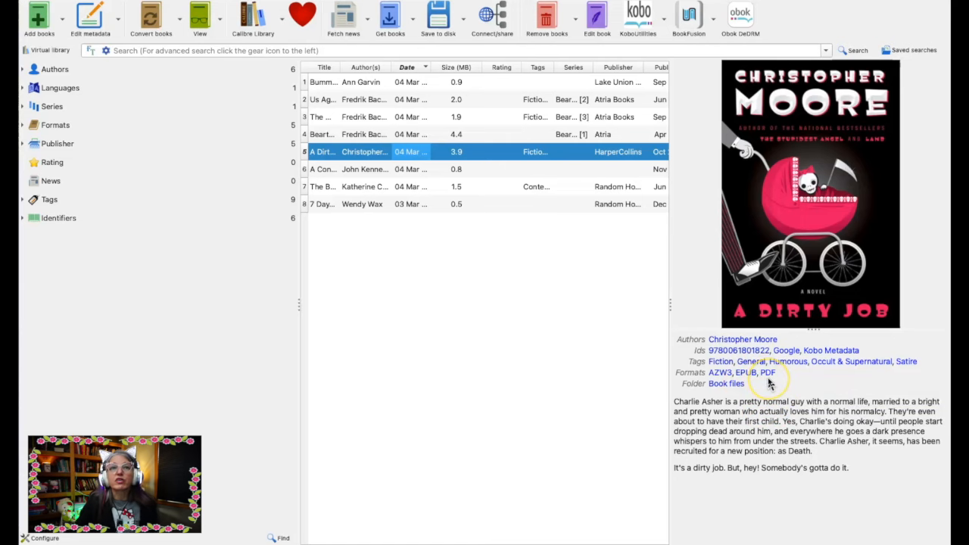
pyautogui.rightClick(480, 150)
pyautogui.moveTo(532, 212)
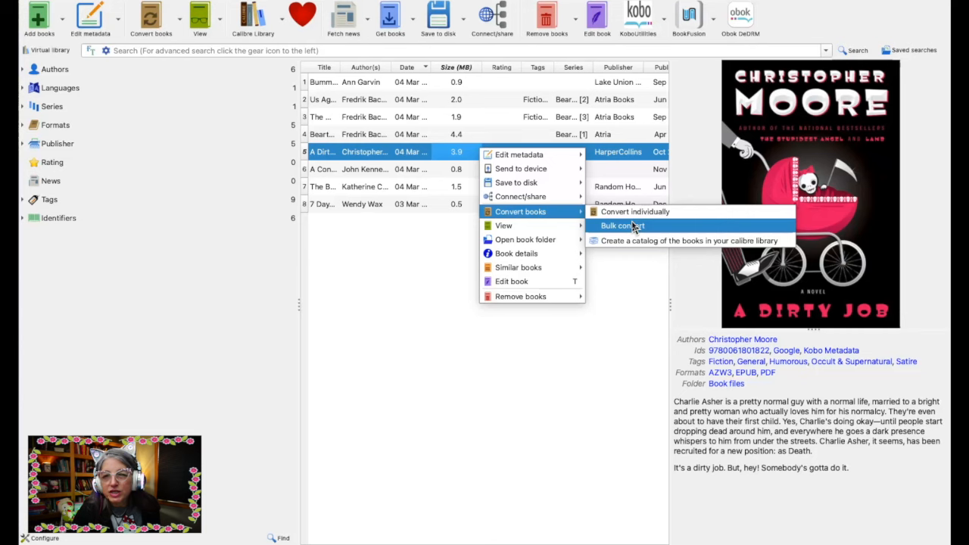
pyautogui.click(369, 306)
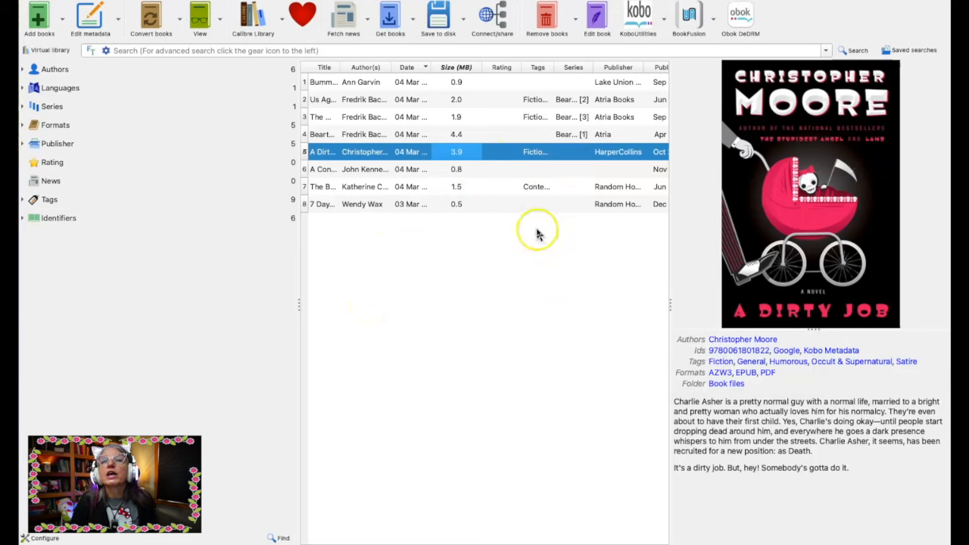
# Open A Dirty Job in the e-book viewer, page through it from the cover into the story text, and close the viewer
pyautogui.click(201, 25)
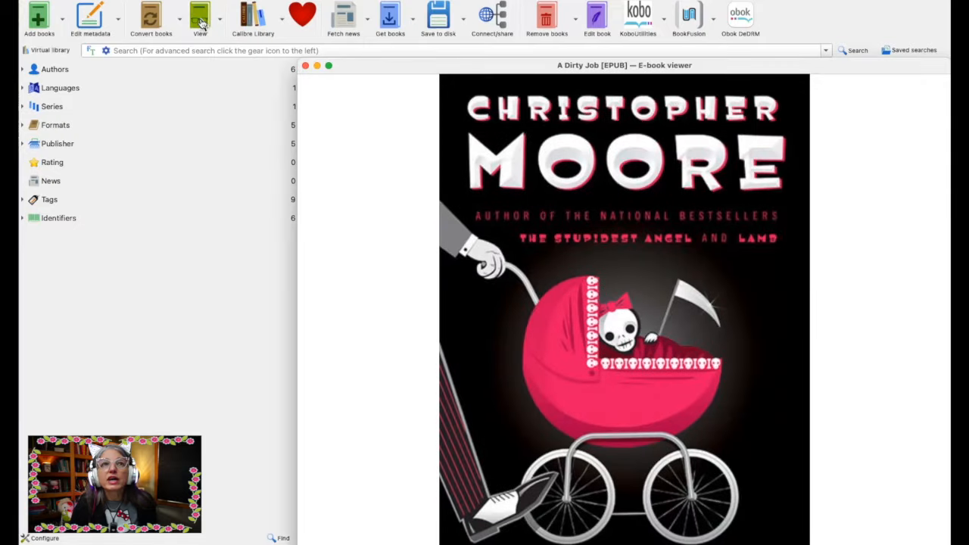
pyautogui.moveTo(465, 66); pyautogui.dragTo(389, 1)
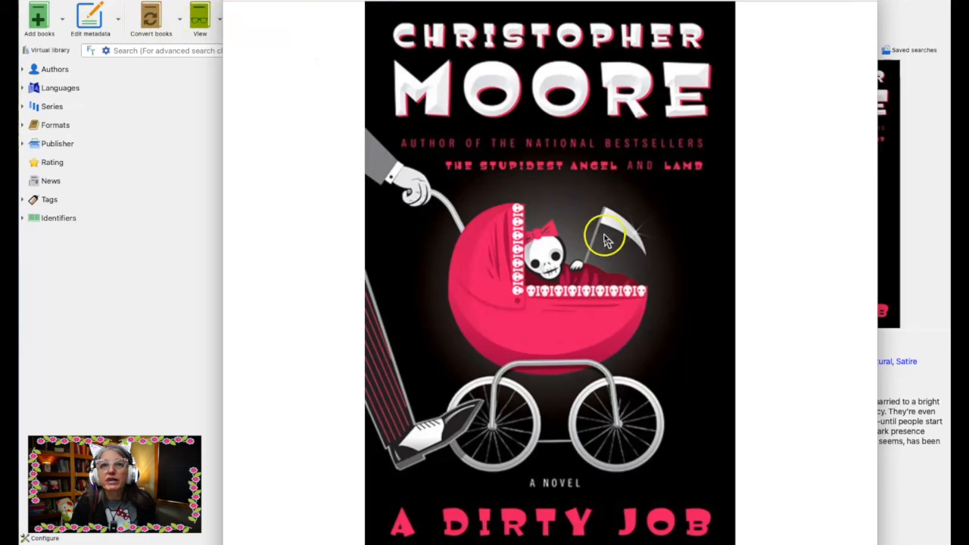
pyautogui.click(725, 301)
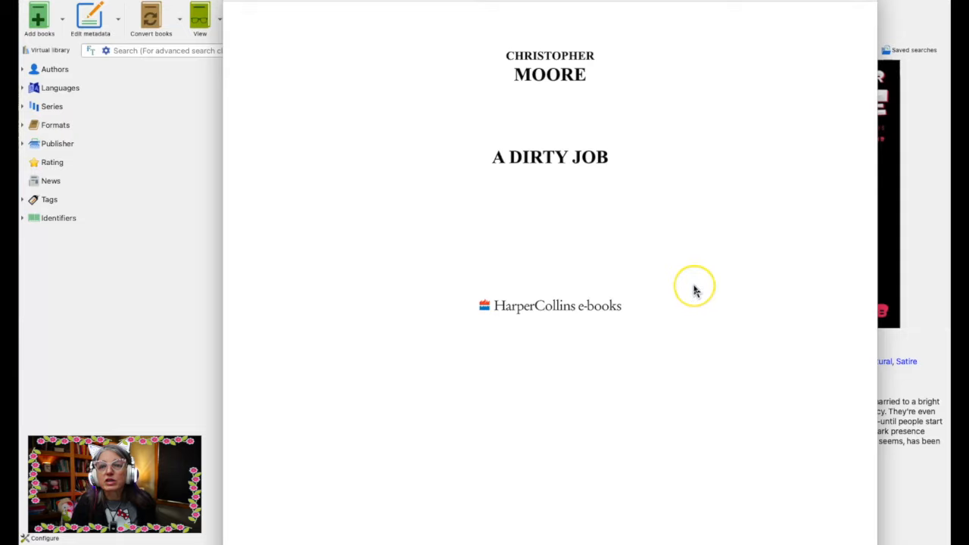
pyautogui.click(695, 290)
pyautogui.click(695, 290)
pyautogui.click(695, 291)
pyautogui.click(695, 291)
pyautogui.click(695, 291)
pyautogui.click(695, 289)
pyautogui.click(695, 288)
pyautogui.click(695, 289)
pyautogui.click(695, 291)
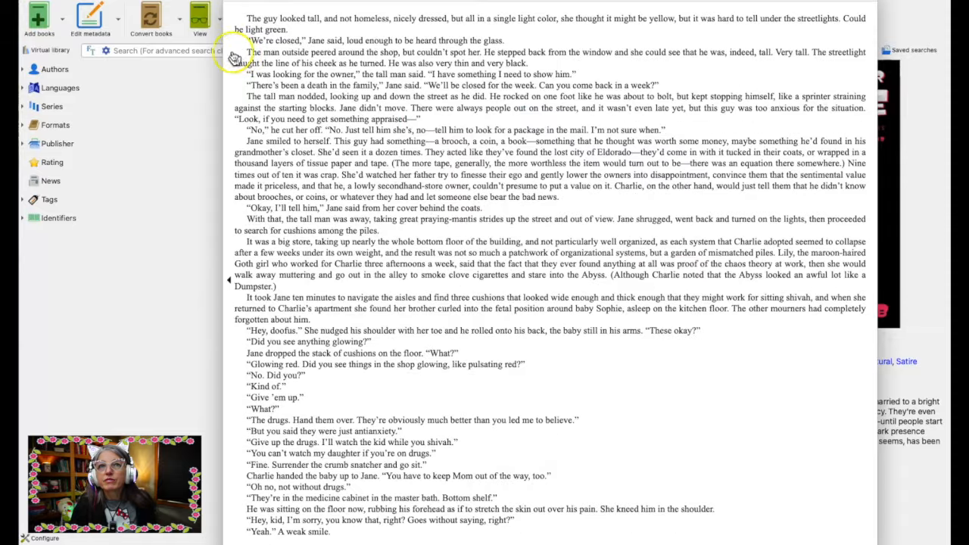
pyautogui.click(233, 3)
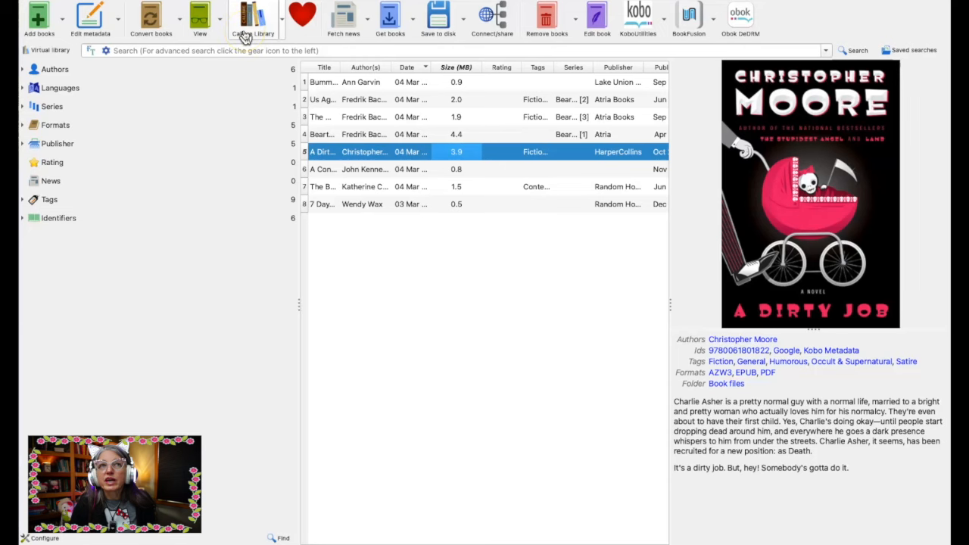
# Open the calibre donation page in the browser and fit its window on screen to view the contribution options
pyautogui.click(303, 19)
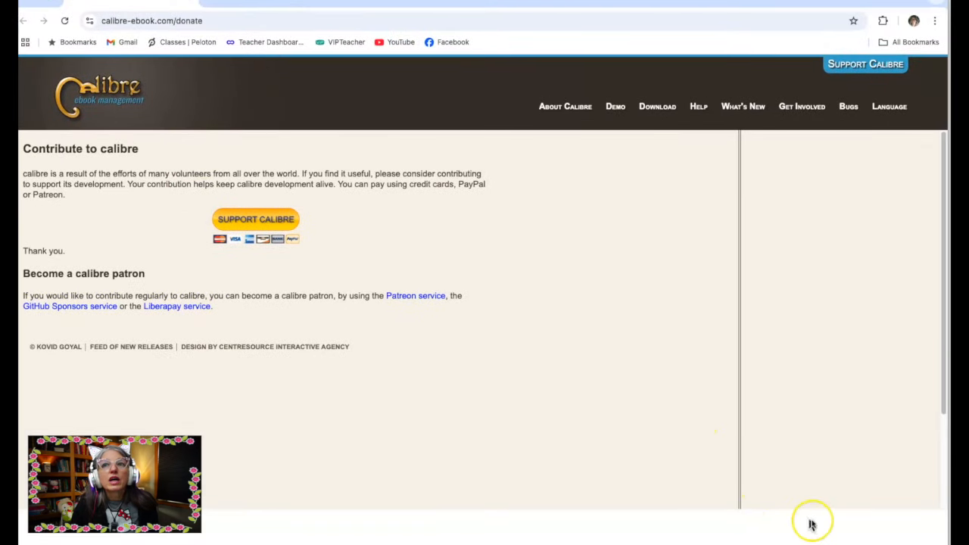
pyautogui.moveTo(894, 518); pyautogui.dragTo(725, 485)
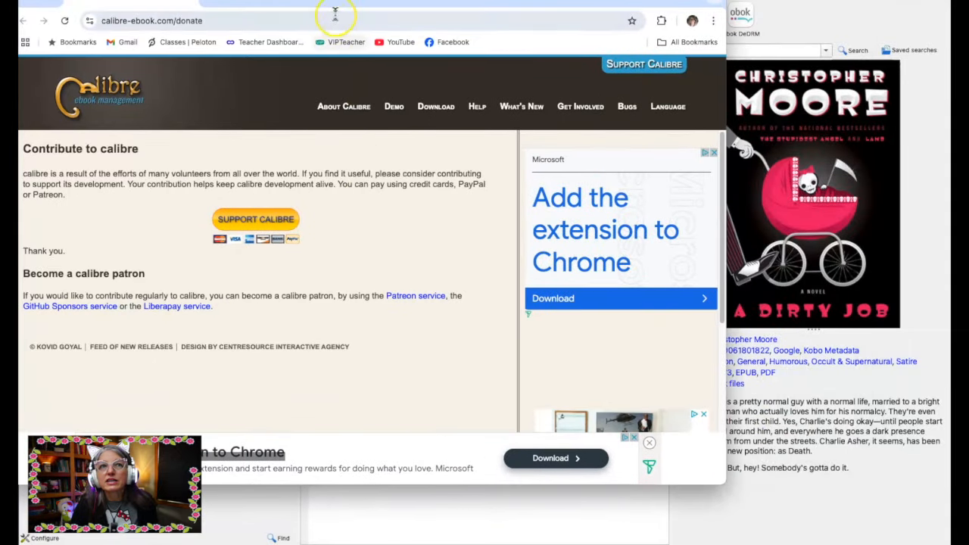
pyautogui.moveTo(335, 10); pyautogui.dragTo(469, 41)
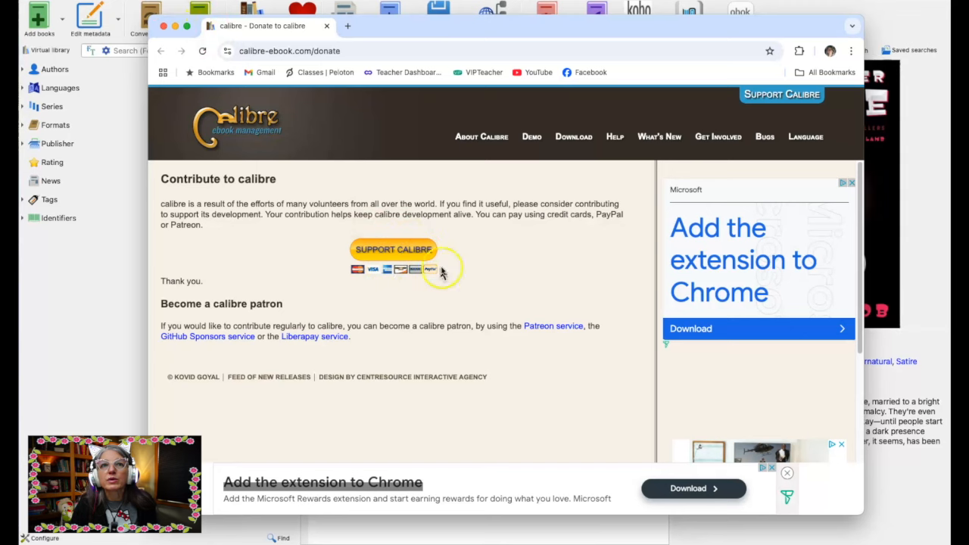
# Close the donation page, open the news download scheduler, and expand the English (United States) sources
pyautogui.click(163, 26)
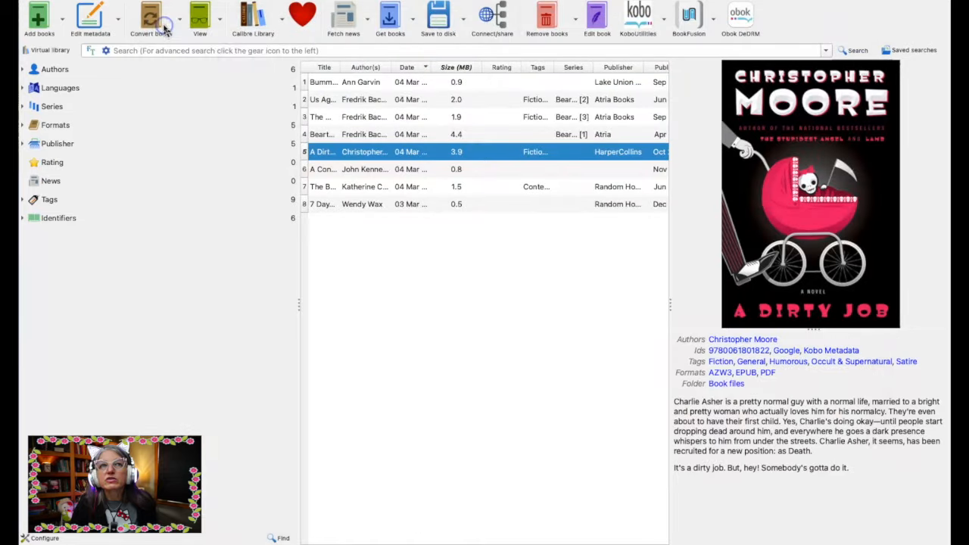
pyautogui.click(350, 22)
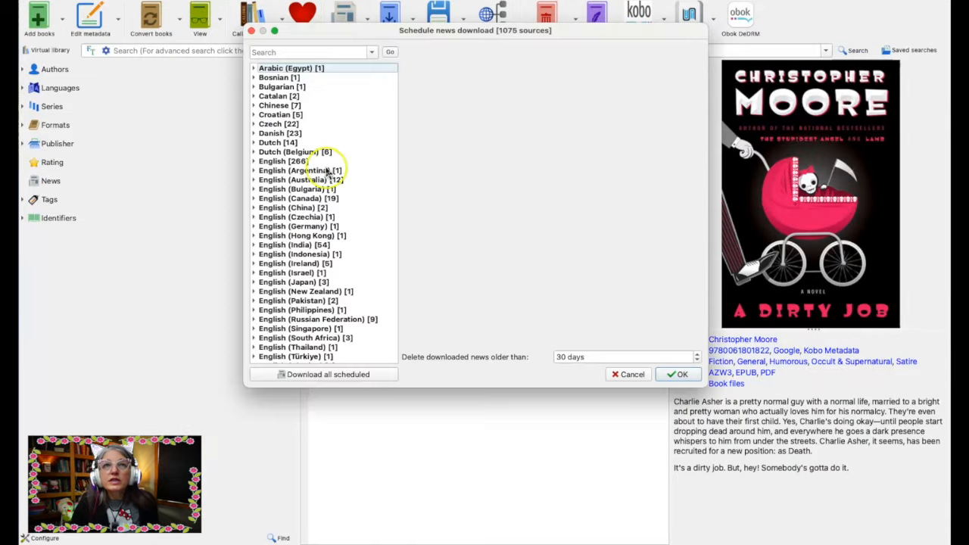
pyautogui.scroll(-3, 324, 252)
pyautogui.scroll(-15, 324, 252)
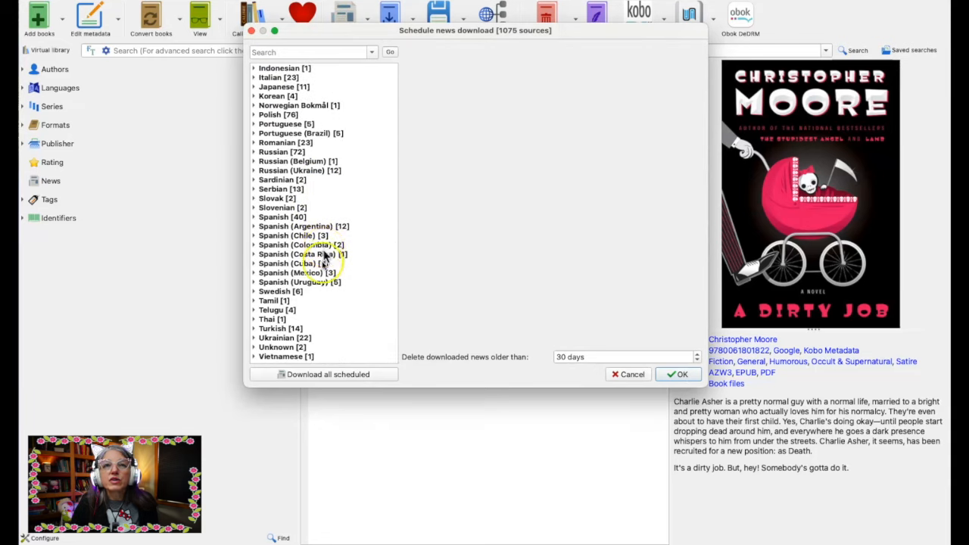
pyautogui.scroll(2, 300, 227)
pyautogui.scroll(4, 300, 227)
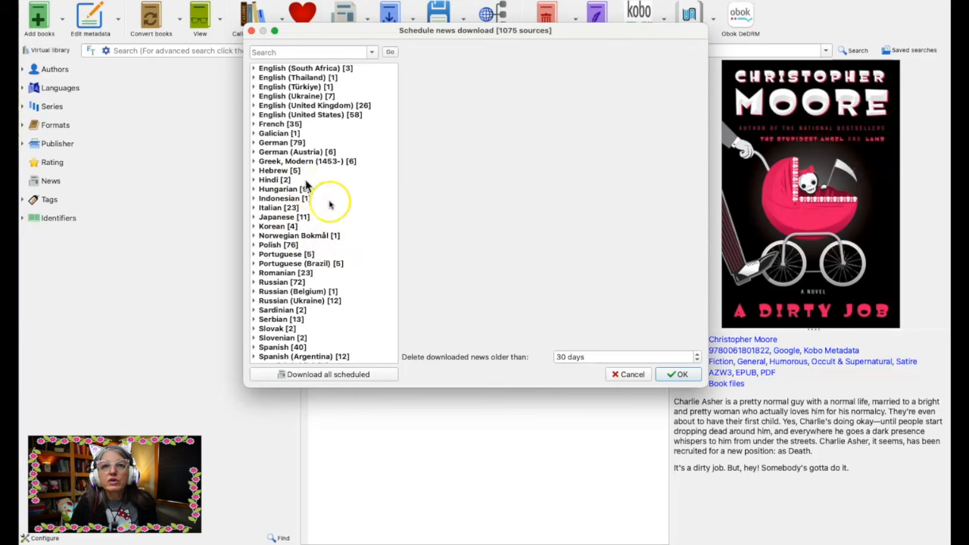
pyautogui.scroll(1, 315, 204)
pyautogui.scroll(10, 315, 206)
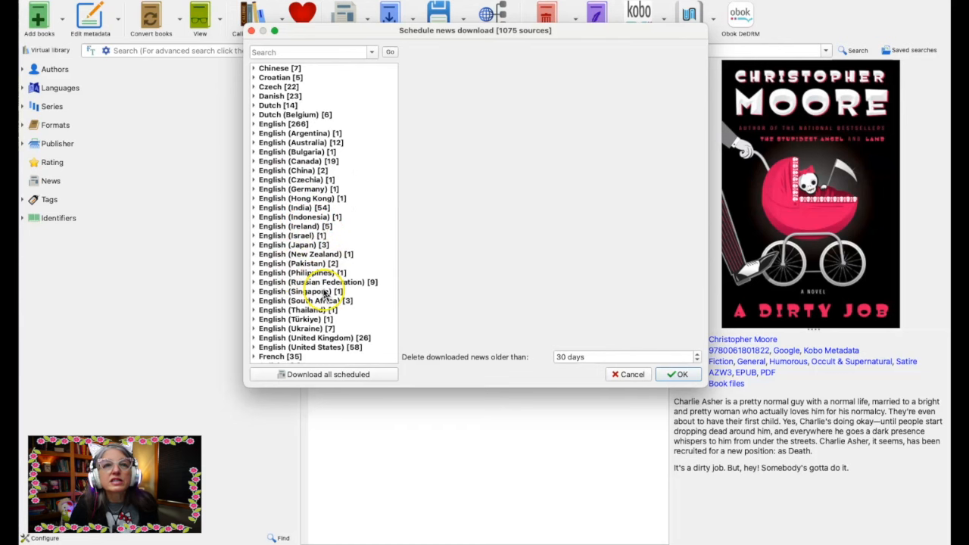
pyautogui.click(318, 347)
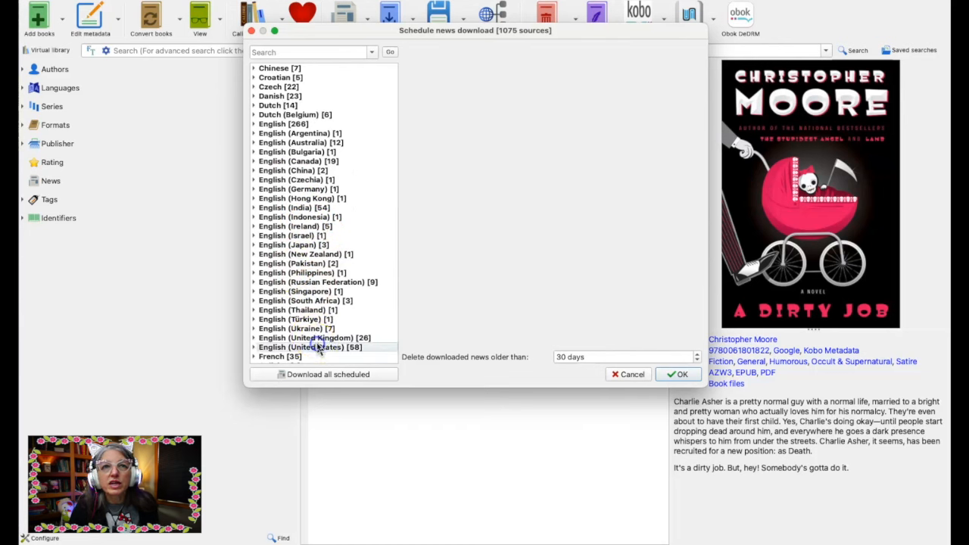
pyautogui.click(329, 349)
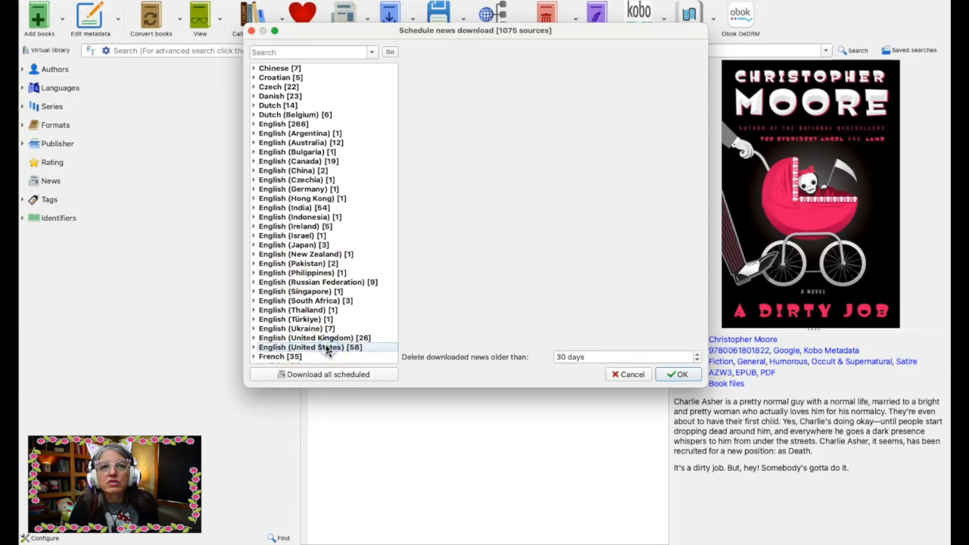
pyautogui.scroll(-1, 327, 348)
pyautogui.click(254, 328)
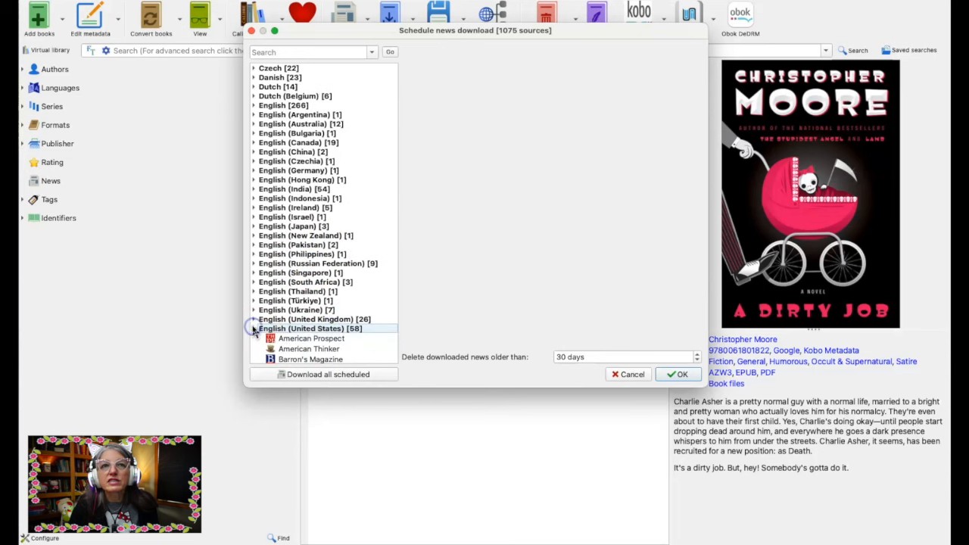
# Select the Movie Web news source, try scheduling it for download, and clear its schedule again
pyautogui.scroll(-7, 325, 326)
pyautogui.scroll(-1, 328, 324)
pyautogui.click(301, 285)
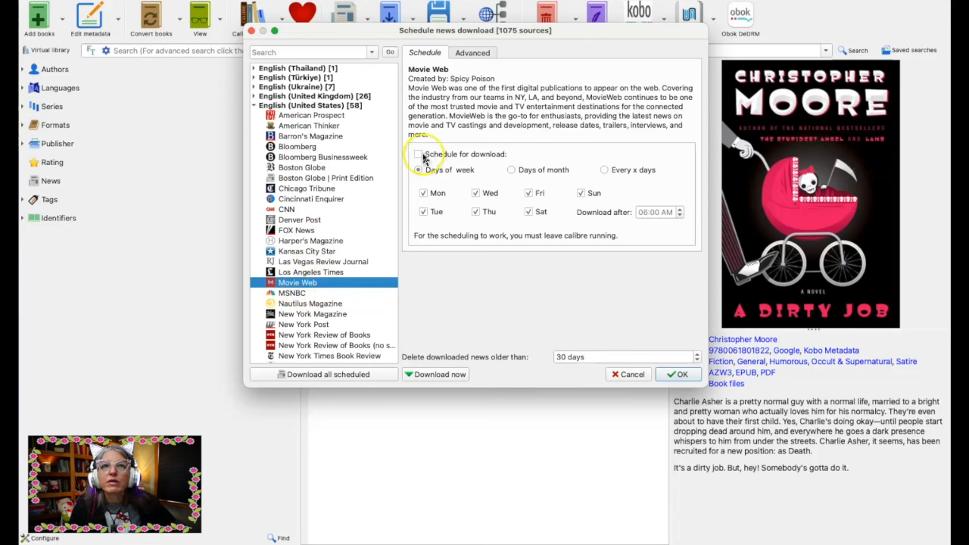
pyautogui.click(421, 155)
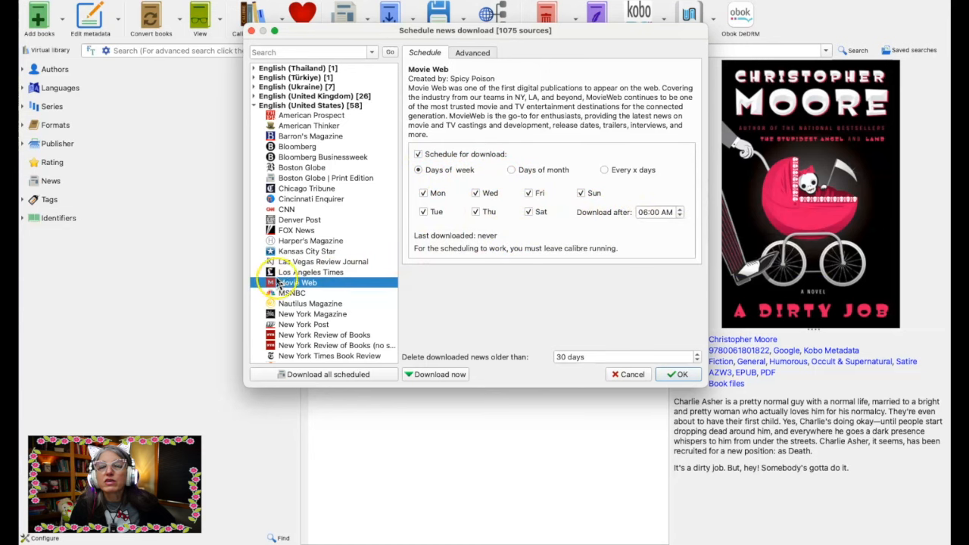
pyautogui.click(418, 154)
# Look through the United States news sources from American Prospect to Harper's Magazine and leave the scheduler without saving
pyautogui.scroll(2, 286, 187)
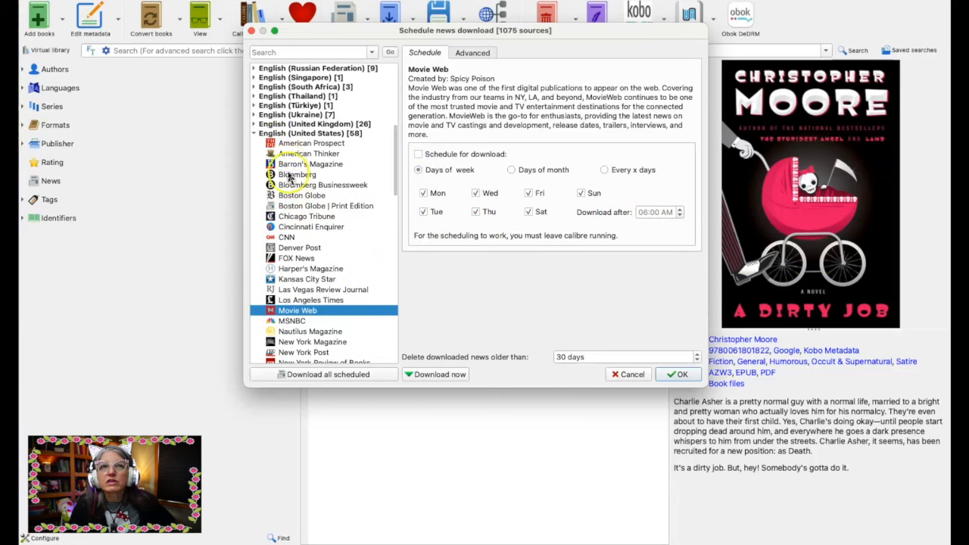
pyautogui.click(289, 144)
pyautogui.click(291, 155)
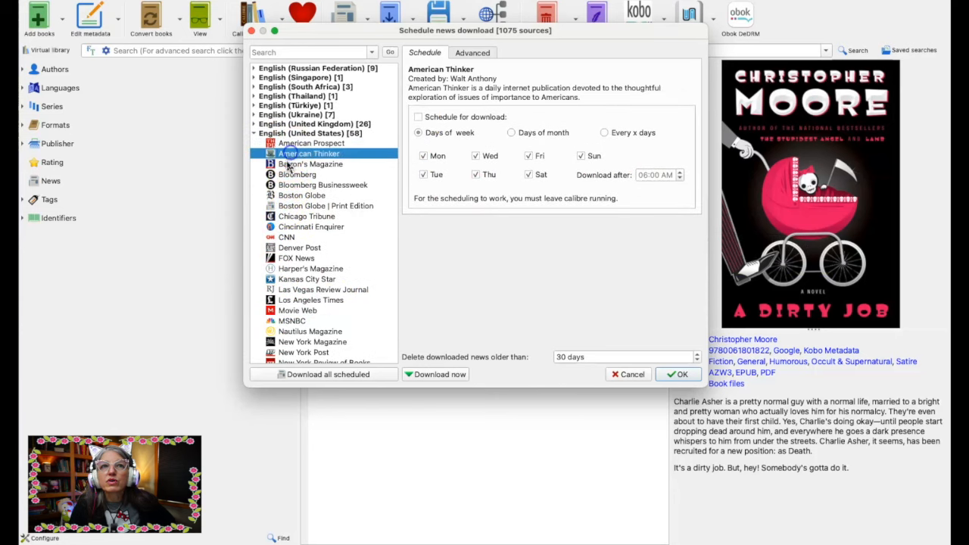
pyautogui.click(285, 175)
pyautogui.click(284, 186)
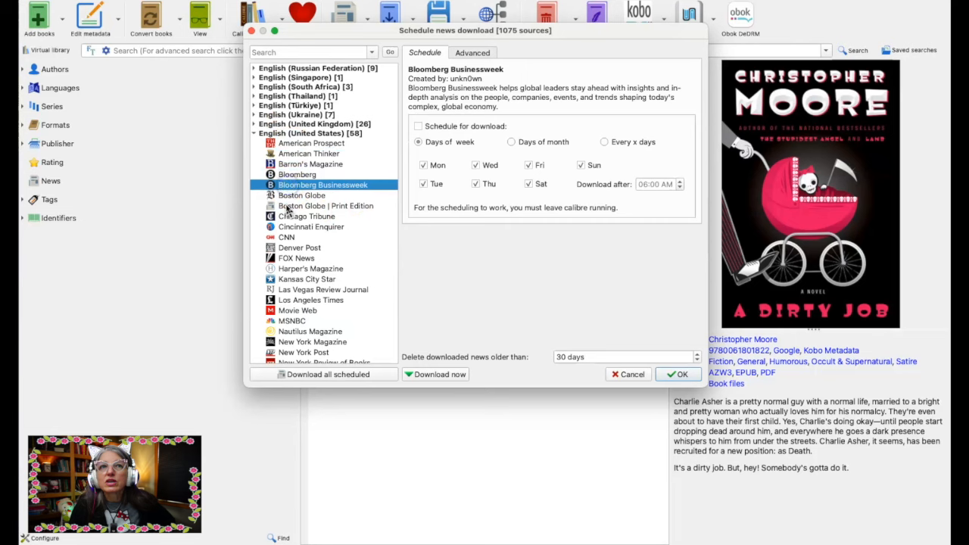
pyautogui.click(288, 207)
pyautogui.click(284, 227)
pyautogui.click(283, 249)
pyautogui.click(280, 270)
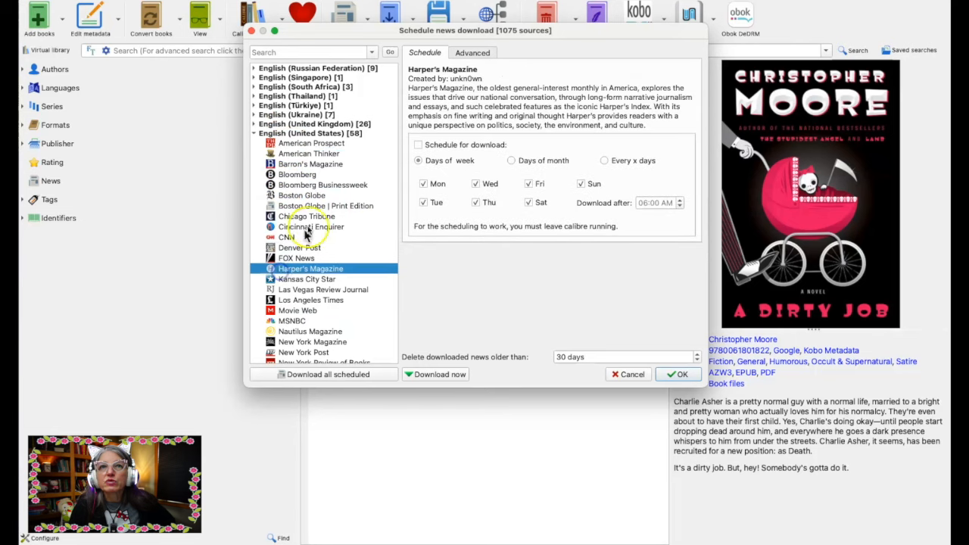
pyautogui.click(632, 374)
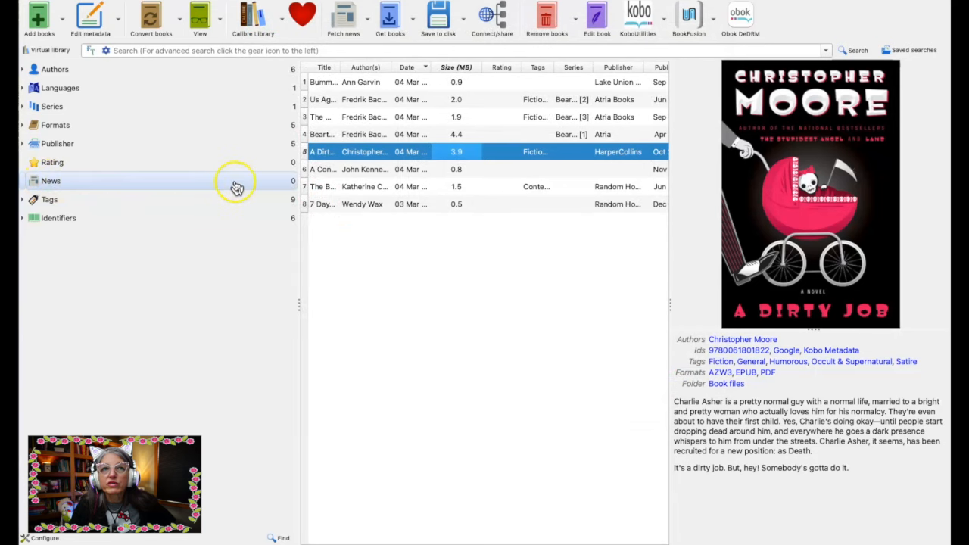
# Open the Get books search past its introductory notice to view the available stores
pyautogui.click(390, 21)
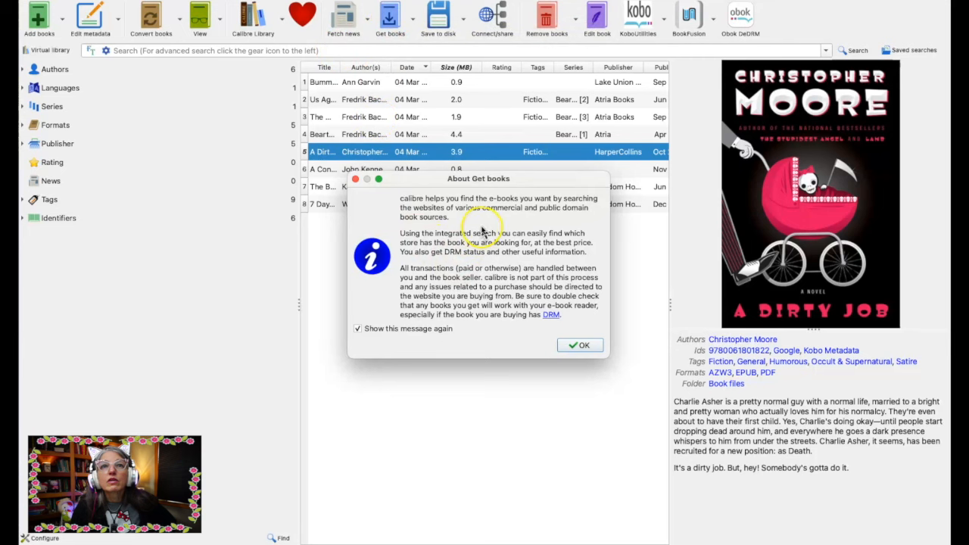
pyautogui.click(584, 346)
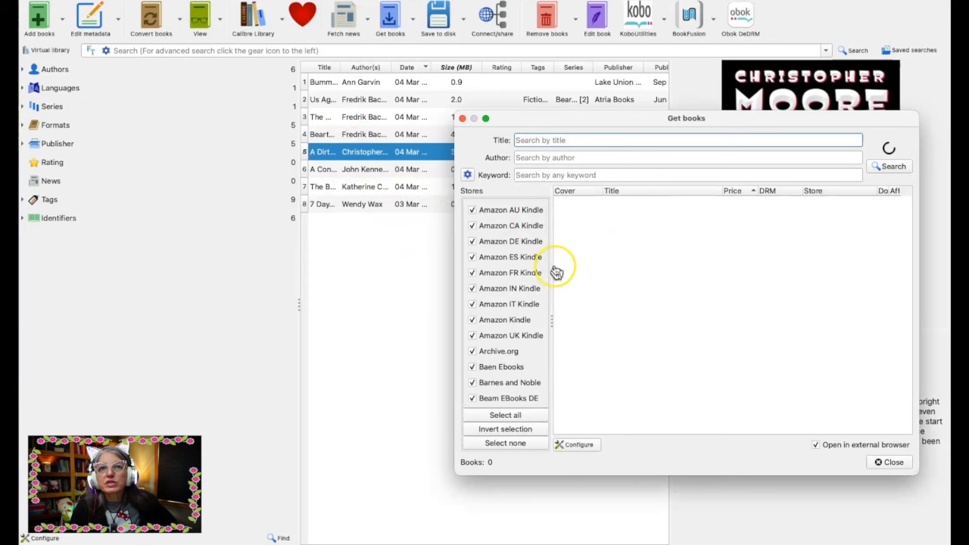
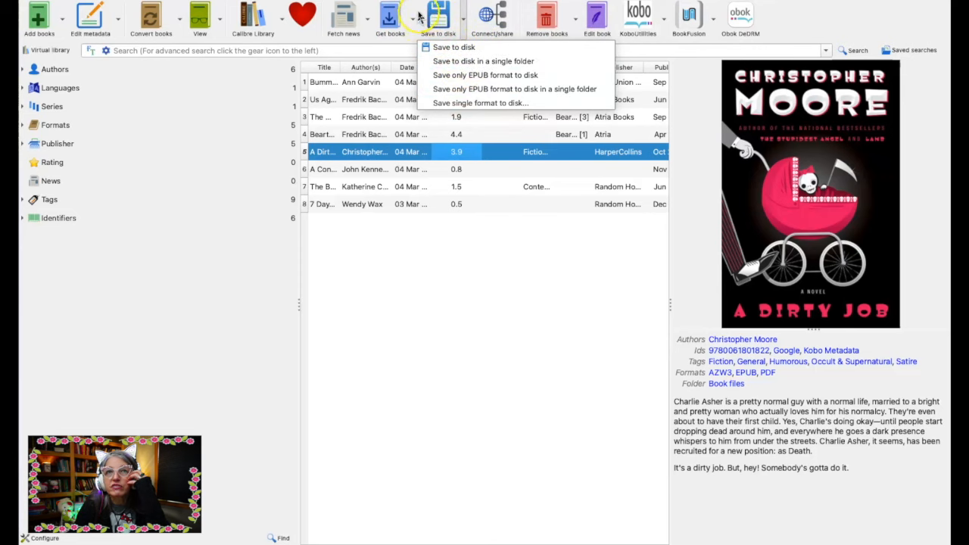
# View the options for connecting to folders and devices and for sharing books, leaving them unused
pyautogui.click(438, 21)
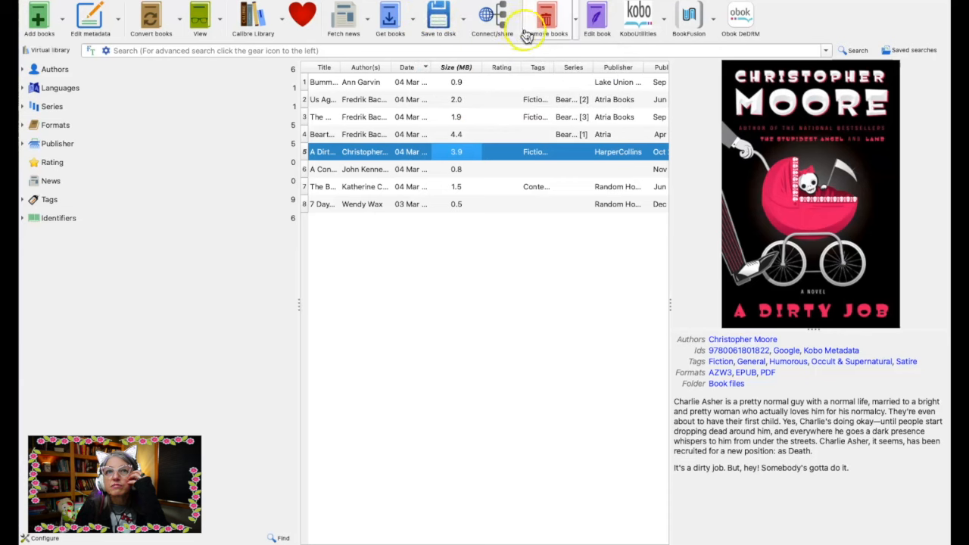
pyautogui.click(499, 22)
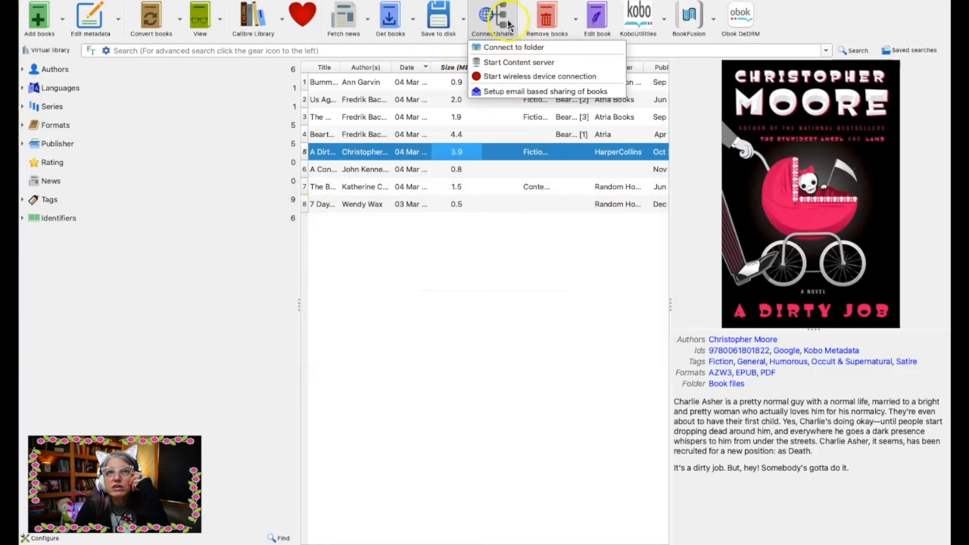
pyautogui.click(536, 257)
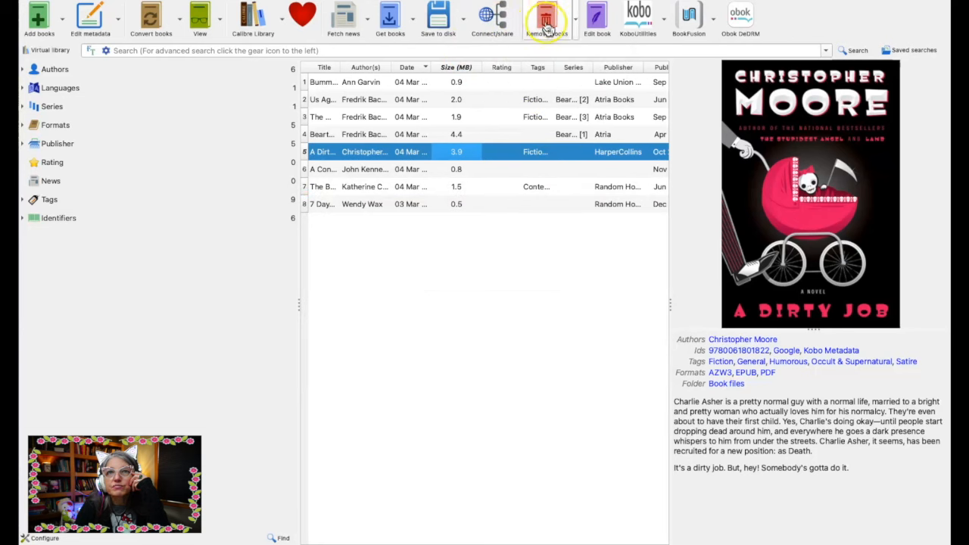
# Remove only the AZW3 format file from the book Bummer Camp
pyautogui.click(429, 85)
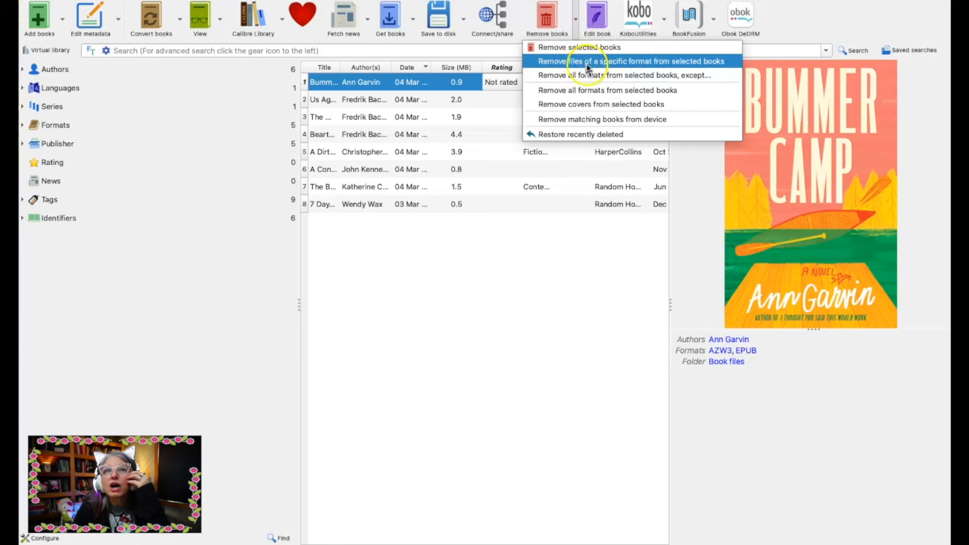
pyautogui.click(644, 63)
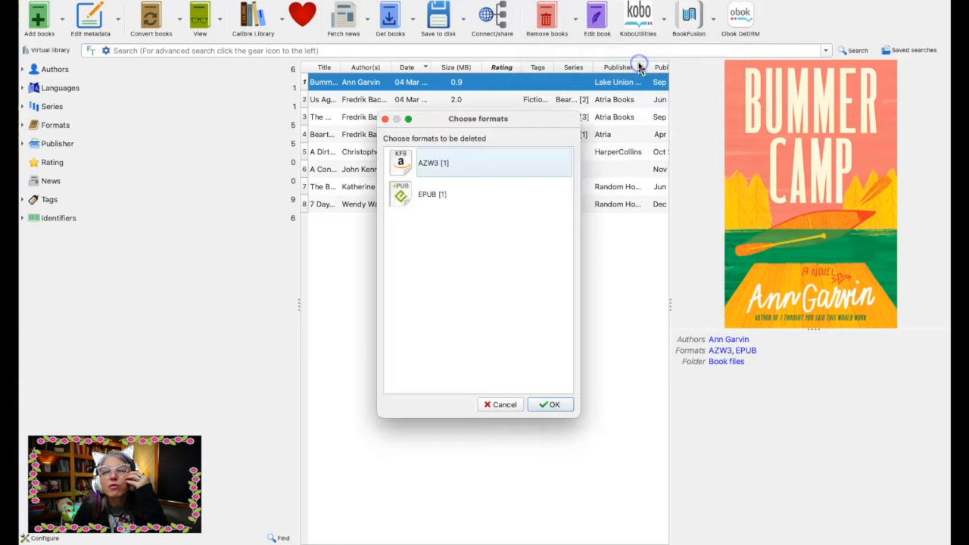
pyautogui.click(433, 172)
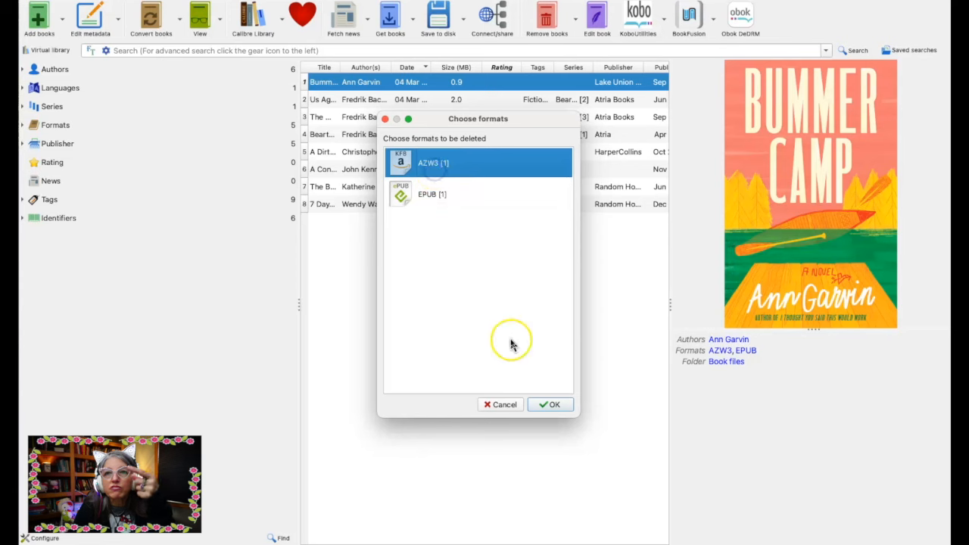
pyautogui.click(548, 404)
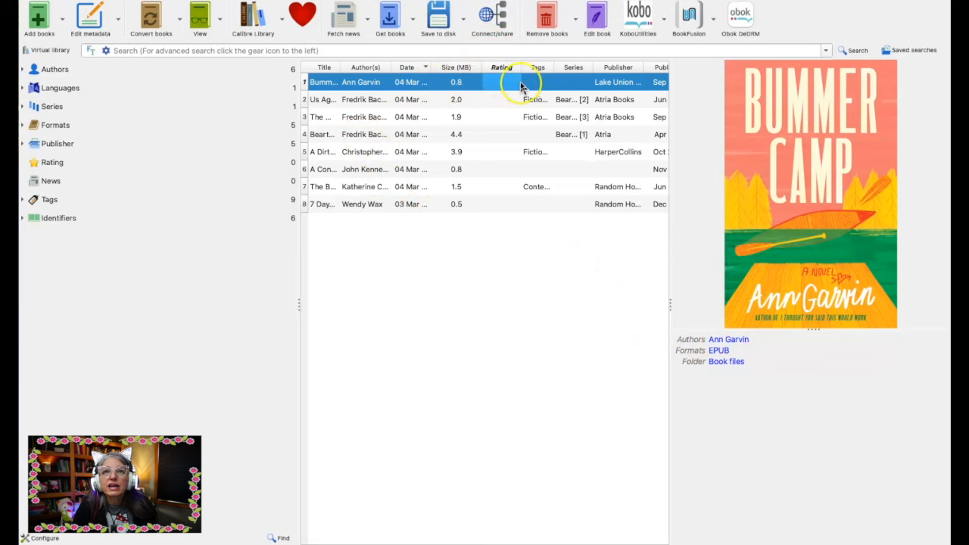
pyautogui.rightClick(536, 82)
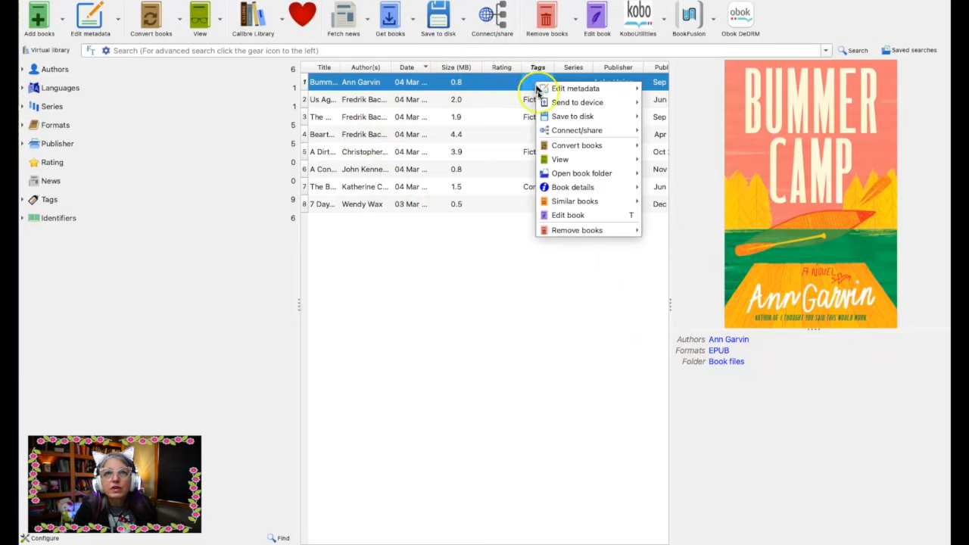
pyautogui.moveTo(574, 144)
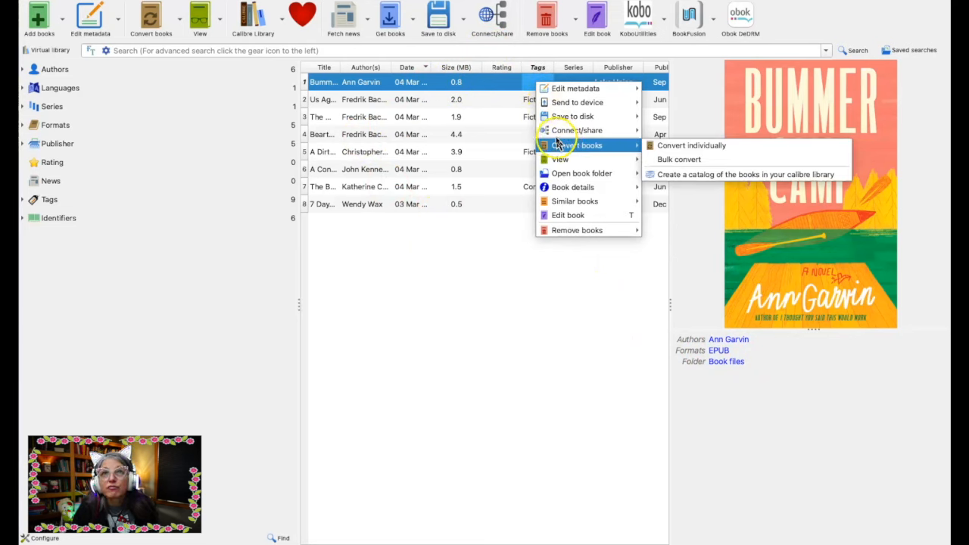
pyautogui.moveTo(568, 116)
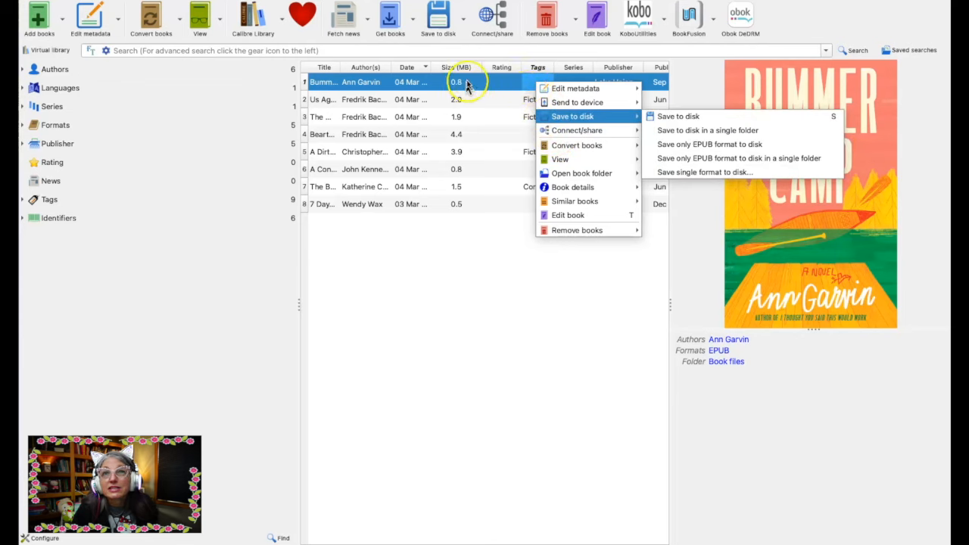
pyautogui.click(491, 85)
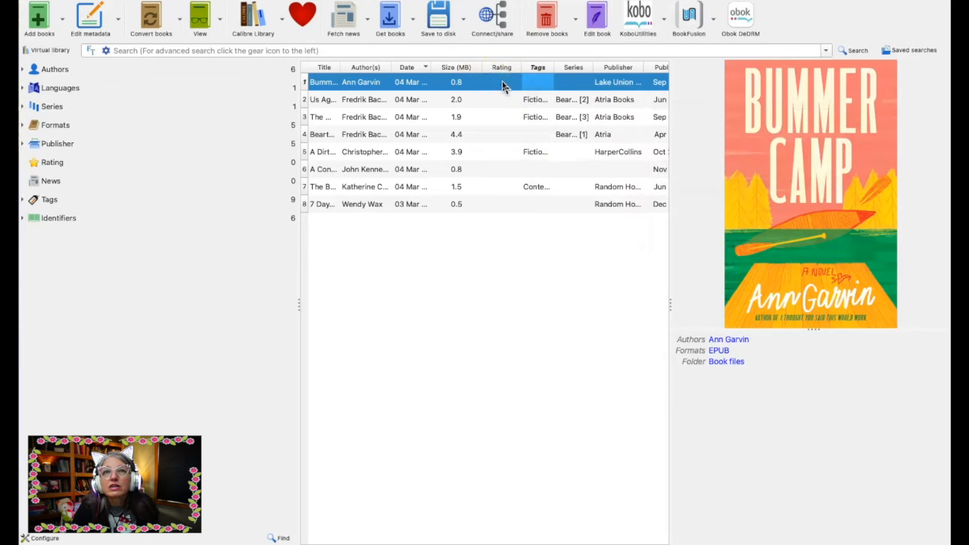
# Remove the selected book Bummer Camp and its files from the calibre library
pyautogui.click(577, 23)
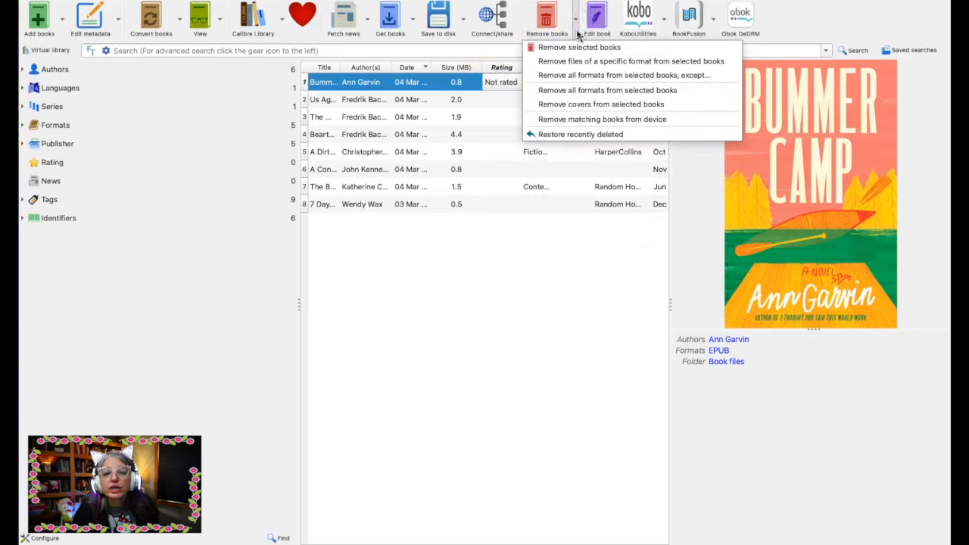
pyautogui.click(571, 50)
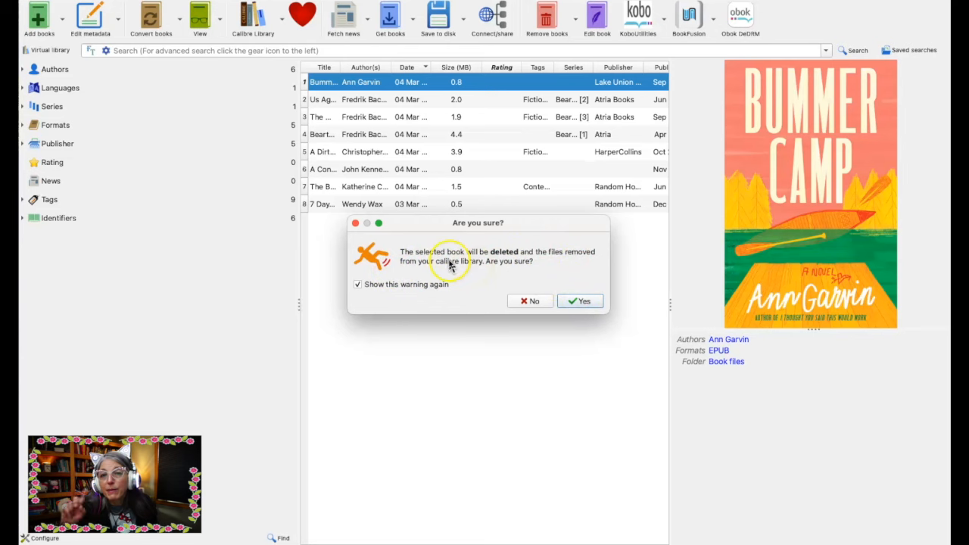
pyautogui.click(579, 301)
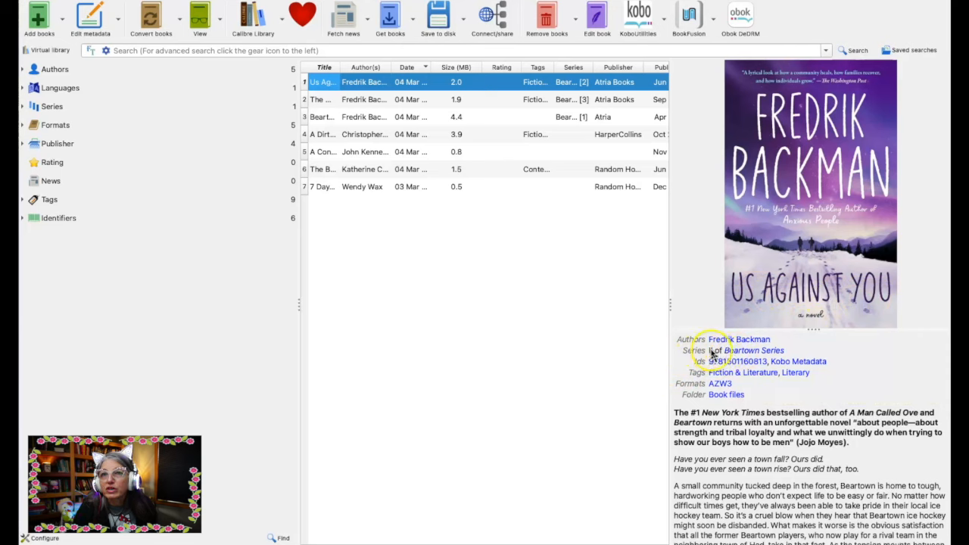
# View the series details of The Winners and Beartown, and filter the library to books without a series
pyautogui.click(373, 100)
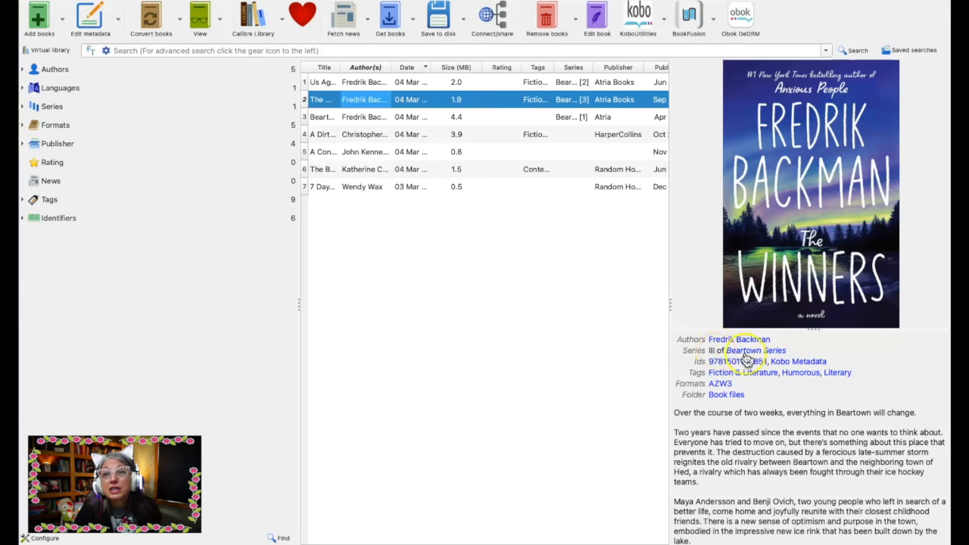
pyautogui.click(356, 117)
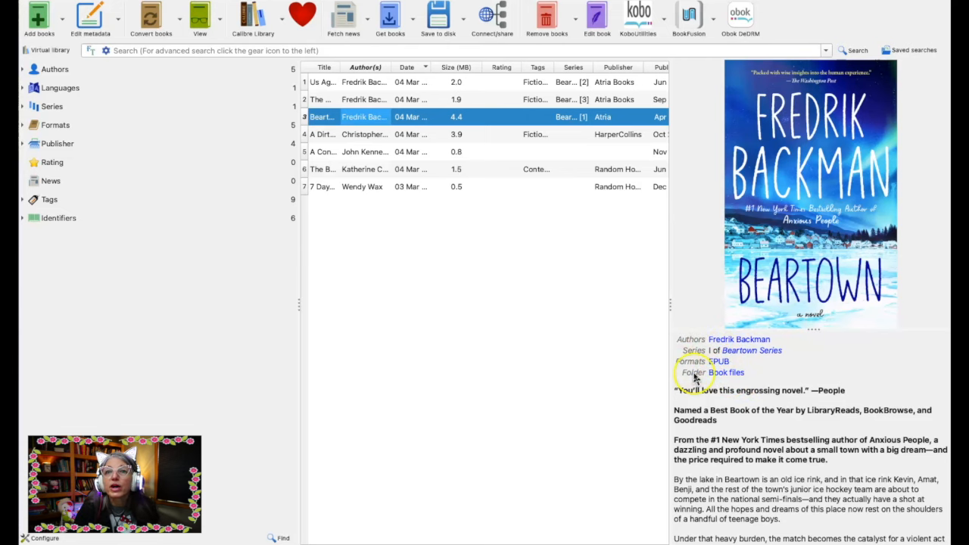
pyautogui.click(51, 110)
pyautogui.click(50, 110)
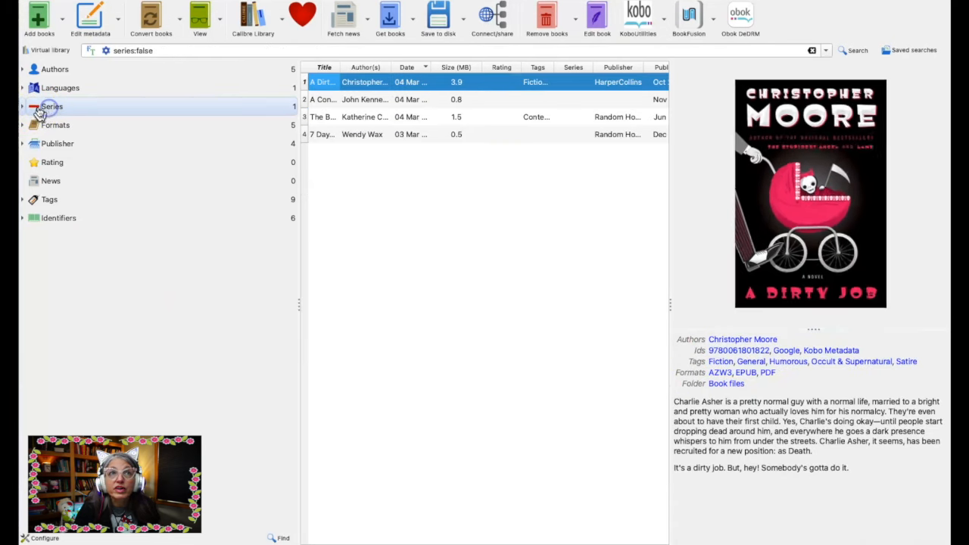
# Filter the library to books that belong to any series and expand the Series category
pyautogui.click(49, 108)
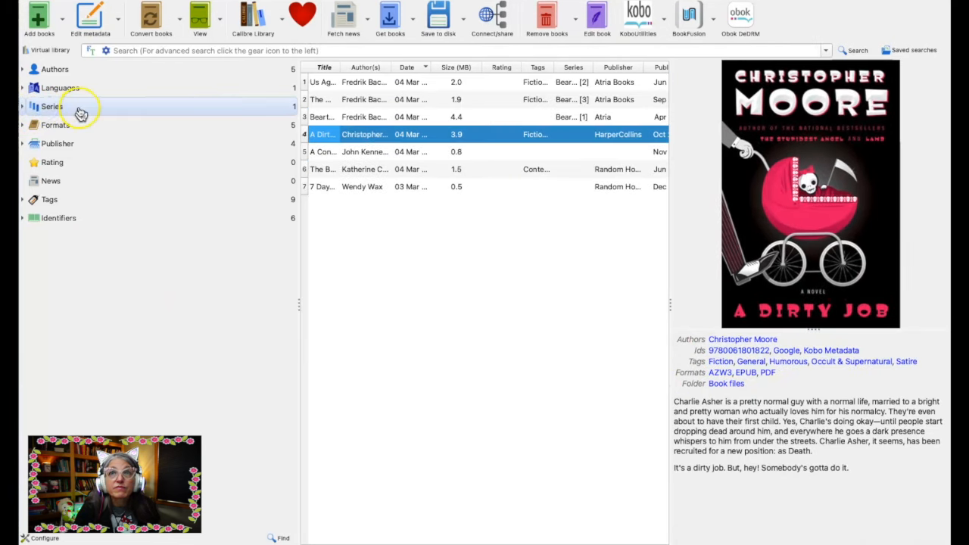
pyautogui.click(75, 110)
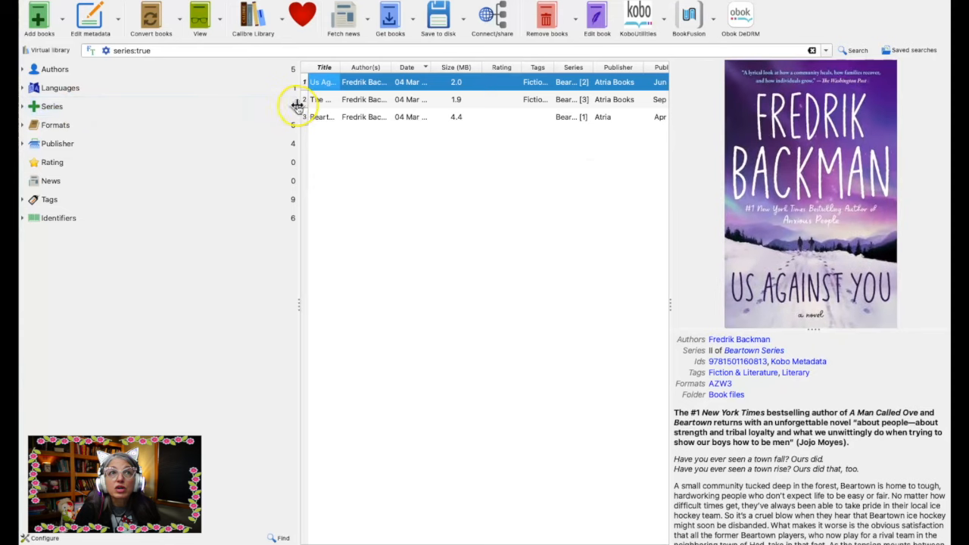
pyautogui.click(23, 108)
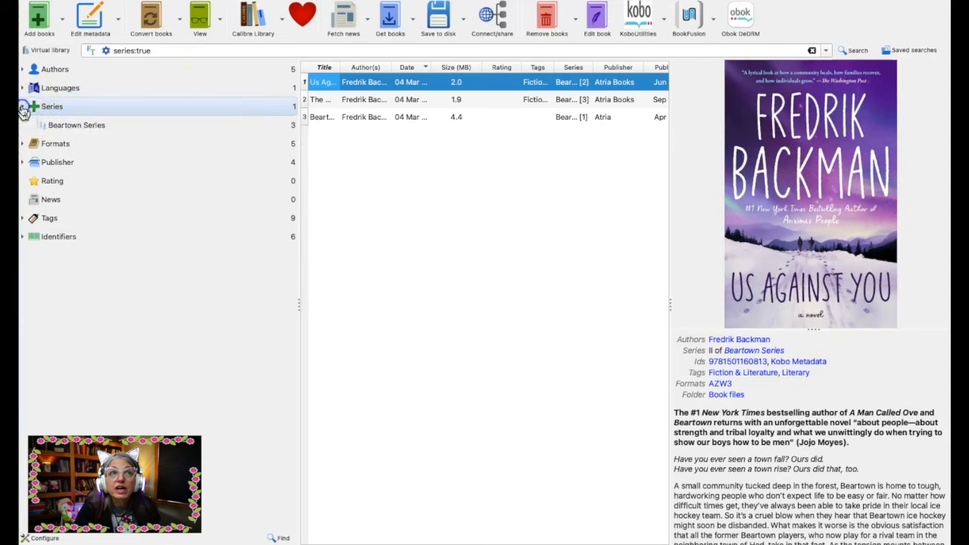
# Cycle the Beartown Series filter between books in the series and books outside it, ending with the filter cleared
pyautogui.click(78, 127)
pyautogui.click(71, 127)
pyautogui.click(74, 126)
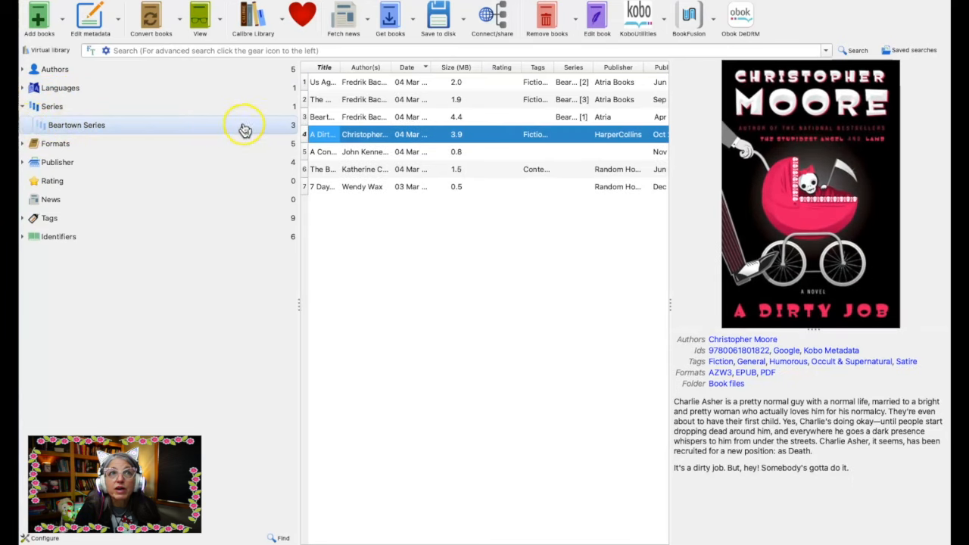
pyautogui.click(43, 129)
pyautogui.click(58, 129)
pyautogui.click(66, 125)
pyautogui.click(127, 126)
pyautogui.click(127, 126)
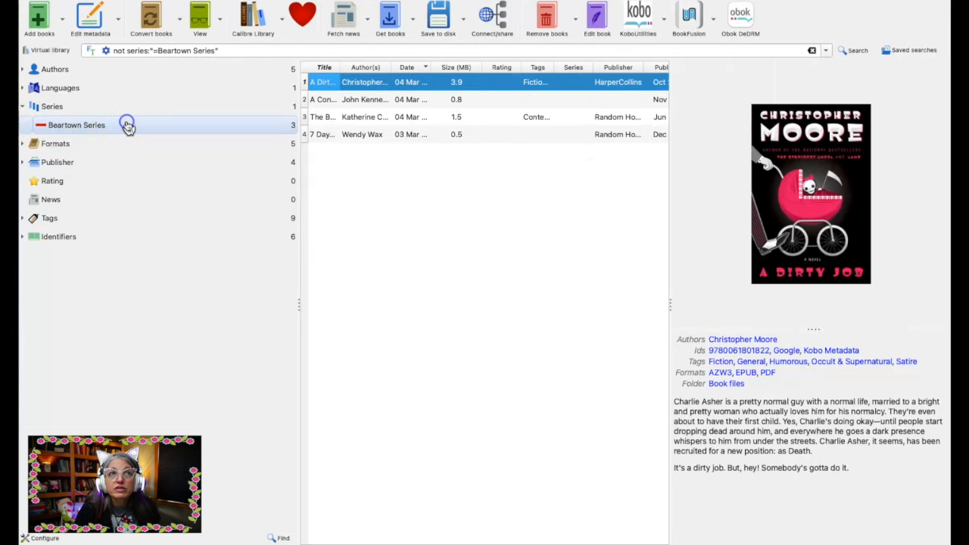
pyautogui.click(127, 126)
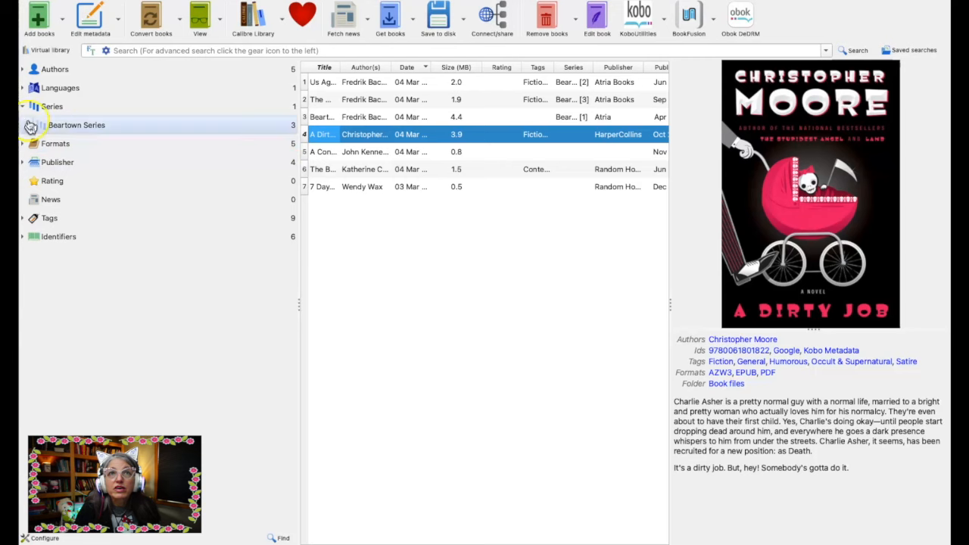